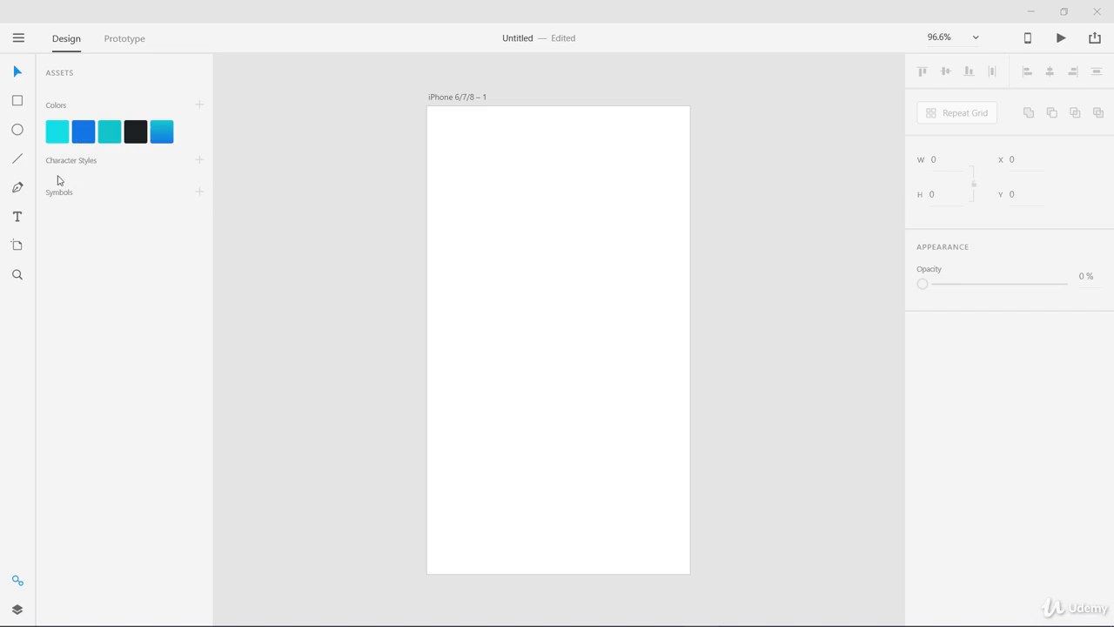
# Add a text line reading "This is my heading" near the top of the iPhone artboard
pyautogui.click(18, 218)
pyautogui.click(466, 157)
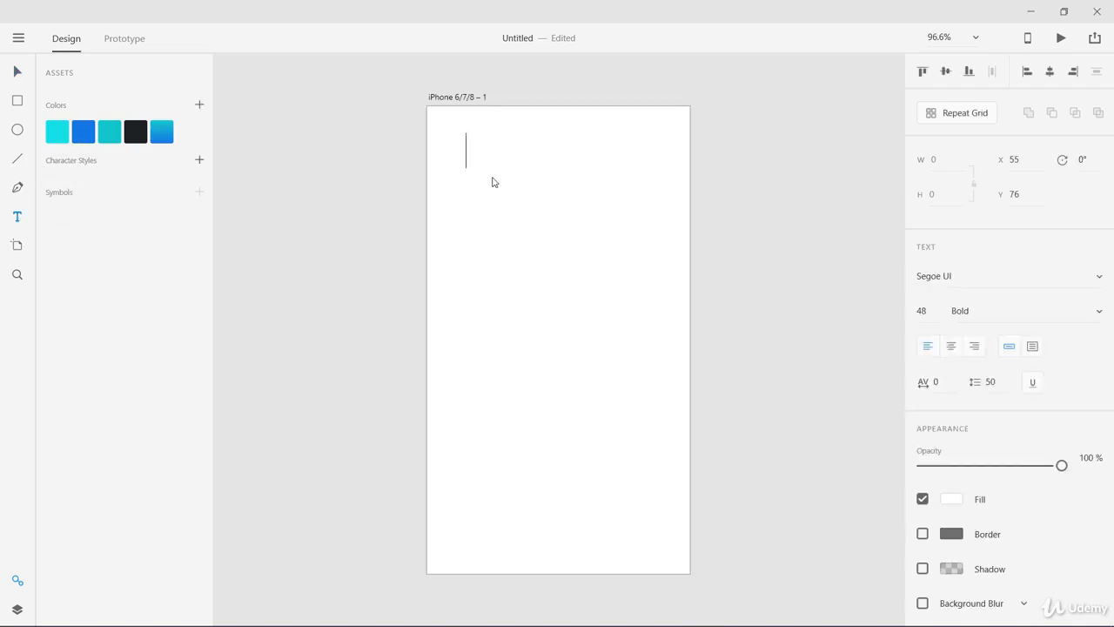
pyautogui.write('H')
pyautogui.press('BackSpace')
pyautogui.write('Th')
pyautogui.write('is is my hea')
pyautogui.write('ding')
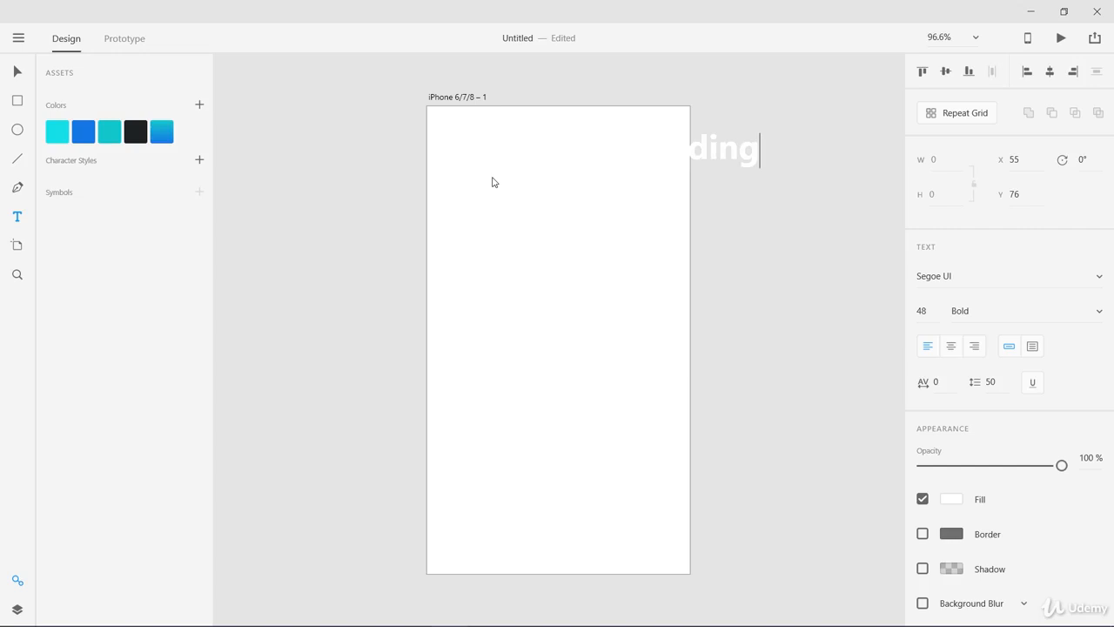
pyautogui.press('Escape')
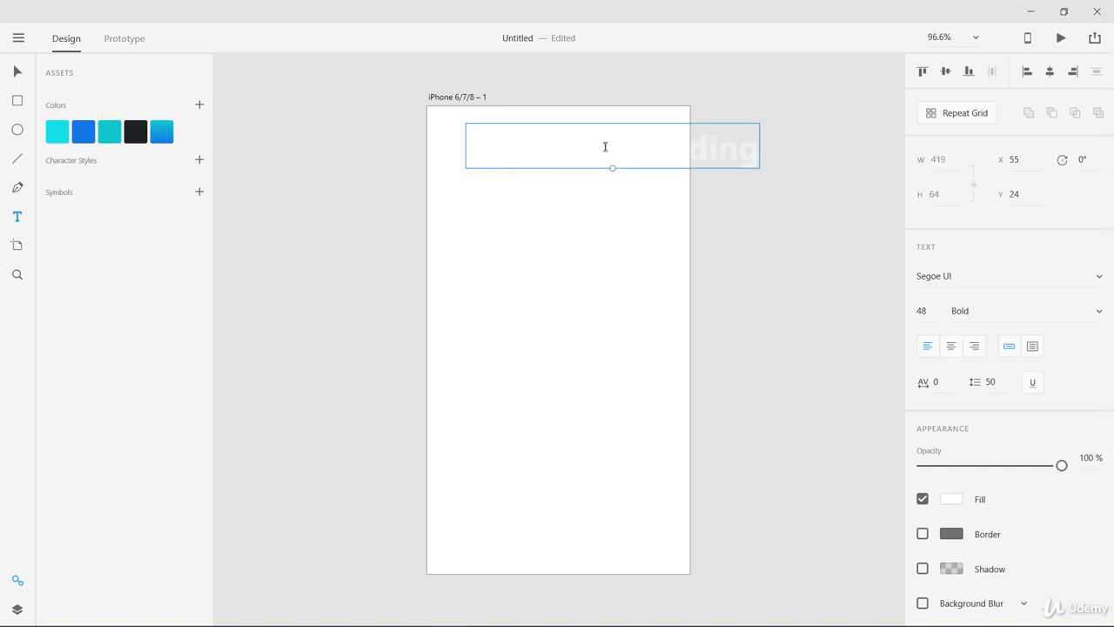
# Move the heading to about X 35, Y 55 and fill it with the saved dark colour #1E2222
pyautogui.moveTo(621, 149); pyautogui.dragTo(605, 171)
pyautogui.click(951, 499)
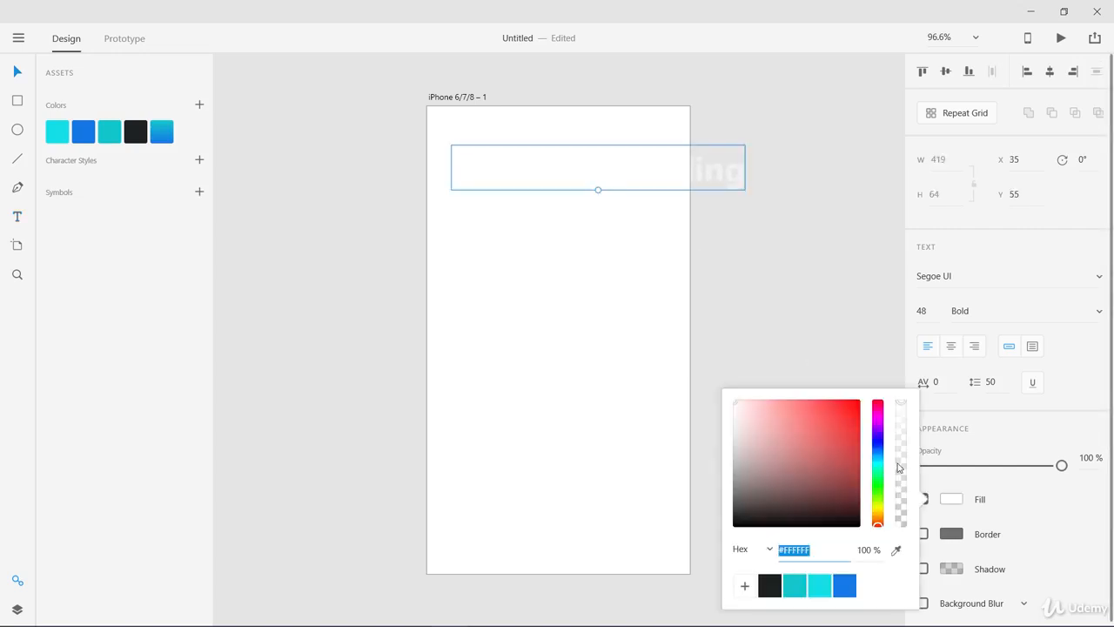
pyautogui.click(740, 512)
pyautogui.click(770, 585)
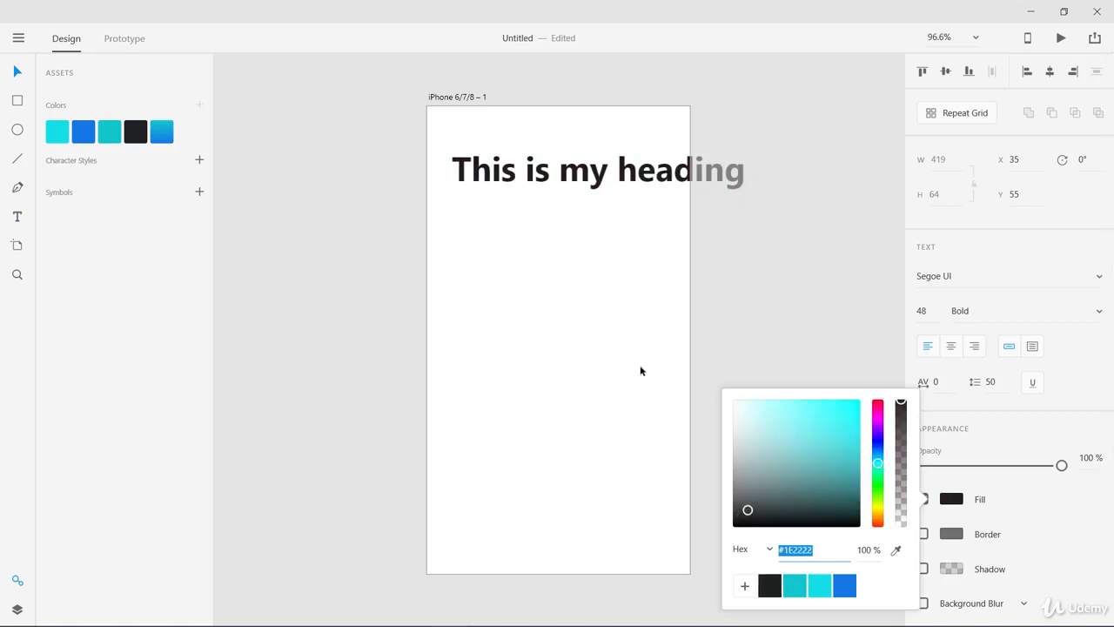
pyautogui.click(597, 273)
# Convert the heading to area text and resize its box to about 315 × 130 so it wraps inside the artboard
pyautogui.click(601, 178)
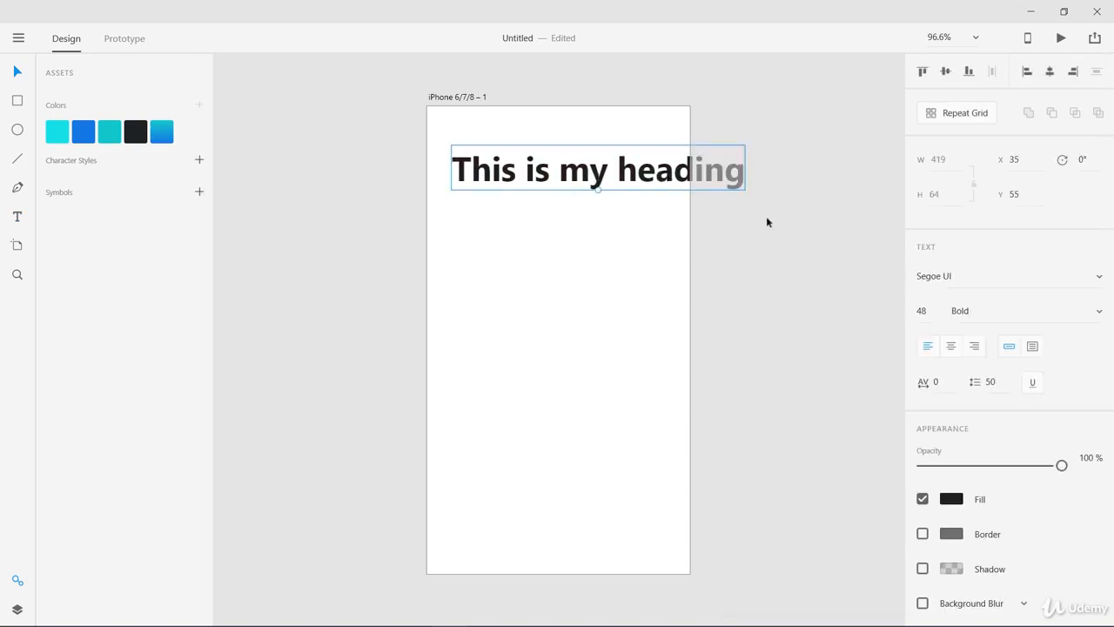
pyautogui.click(1033, 347)
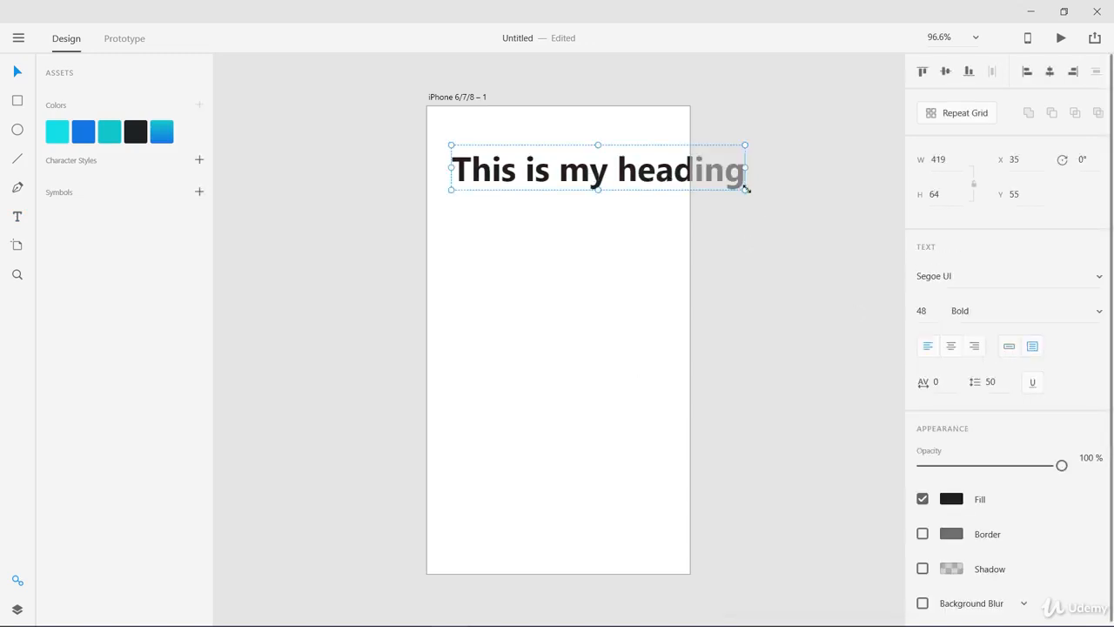
pyautogui.moveTo(746, 189); pyautogui.dragTo(672, 235)
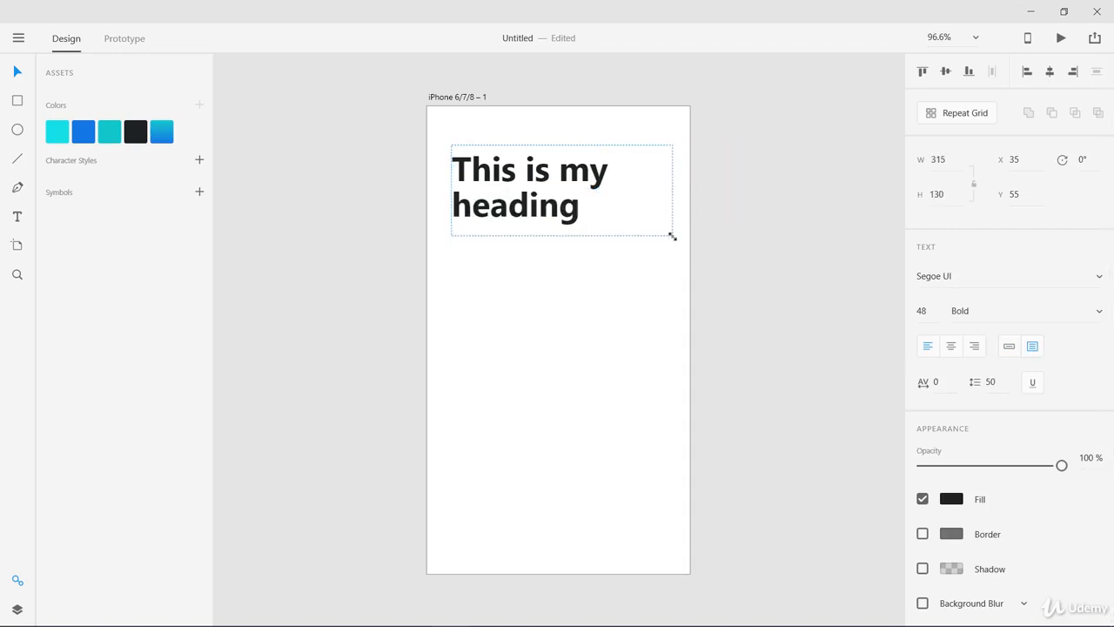
pyautogui.click(659, 306)
# Draw an area text box about 308 × 281 below the heading containing "This will be my paragraph and you will never going to like it at all because its all non sense"
pyautogui.click(550, 222)
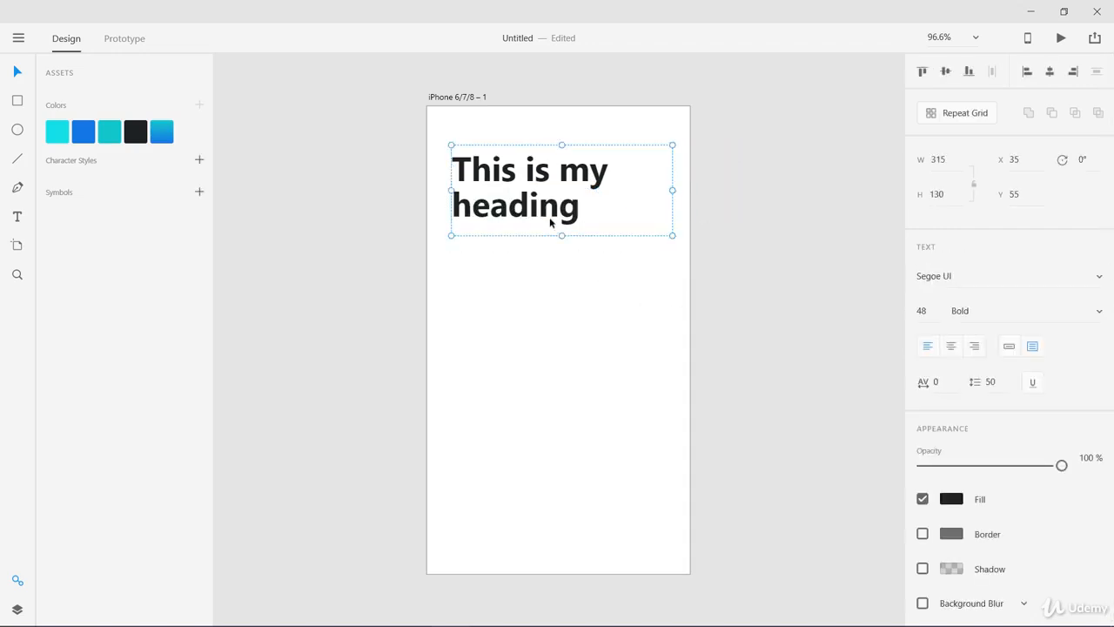
pyautogui.click(17, 219)
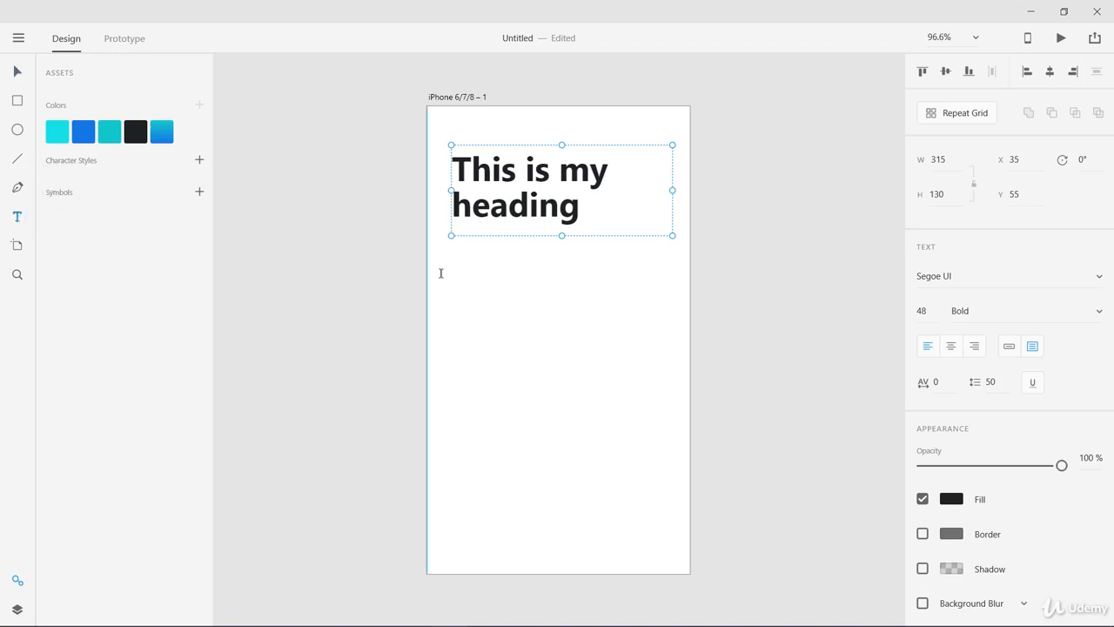
pyautogui.moveTo(451, 268); pyautogui.dragTo(668, 466)
pyautogui.write('This will be my paragraph and you will never going to like it at all because its all non sens')
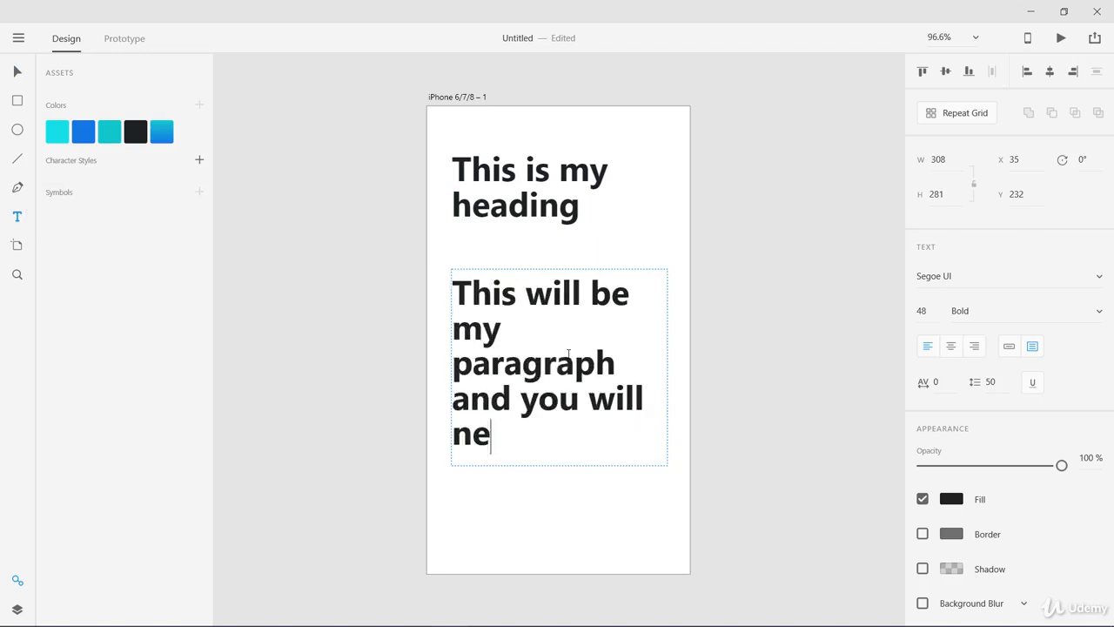
# Format the paragraph text with font size 20, Regular weight and line spacing 24
pyautogui.click(924, 310)
pyautogui.press('BackSpace')
pyautogui.press('BackSpace')
pyautogui.write('20')
pyautogui.press('Return')
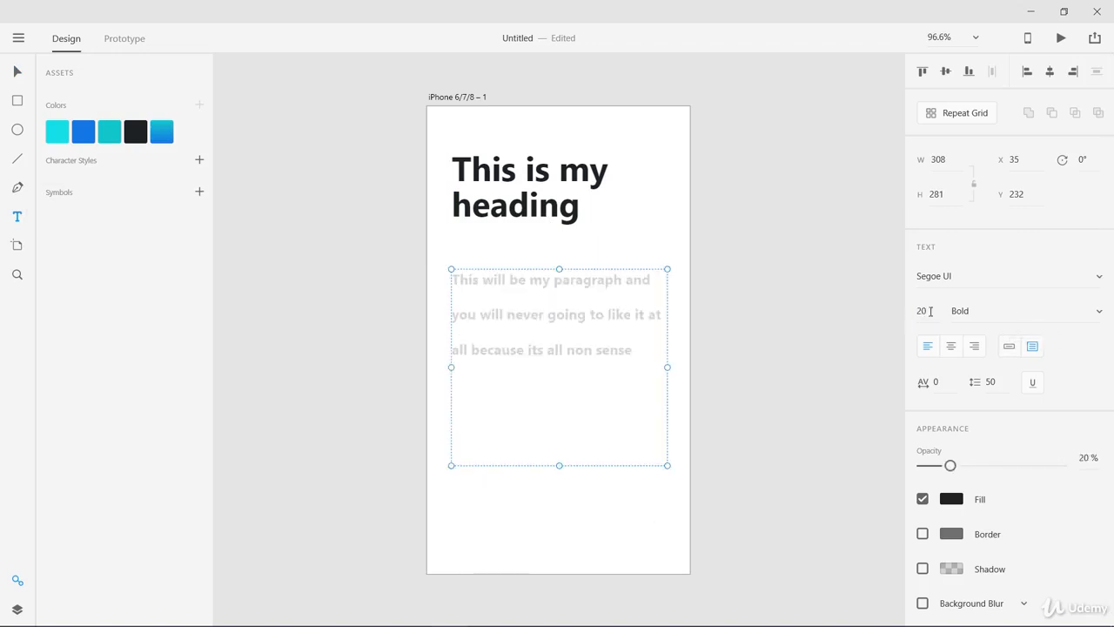
pyautogui.click(1019, 311)
pyautogui.click(1017, 372)
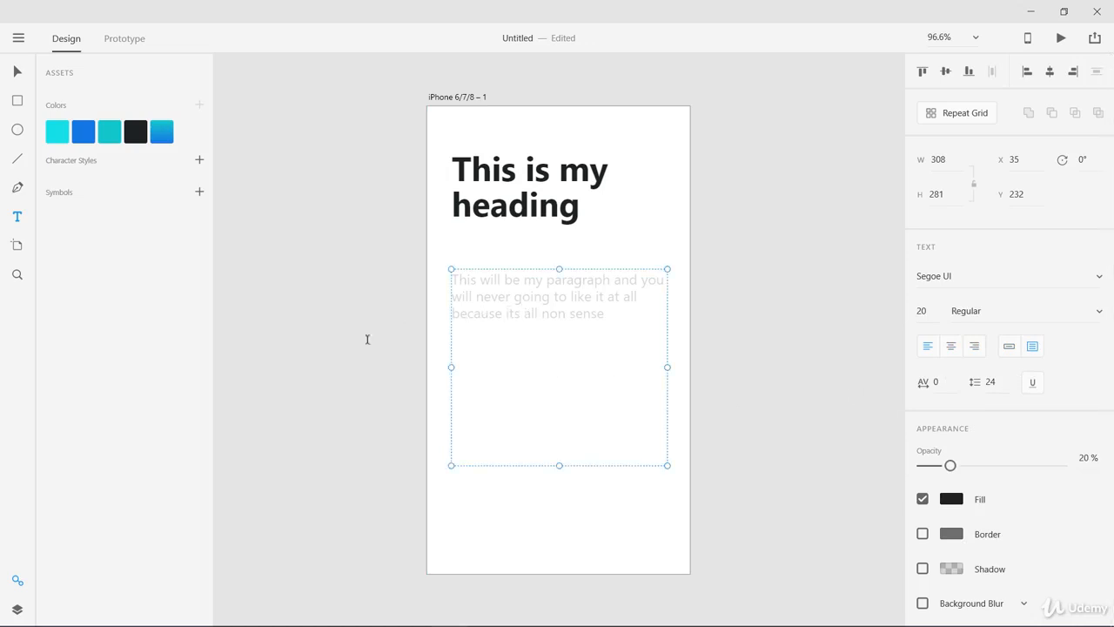
# Set the paragraph's opacity to 100% and its fill to the dark grey #565656
pyautogui.moveTo(975, 466); pyautogui.dragTo(1064, 465)
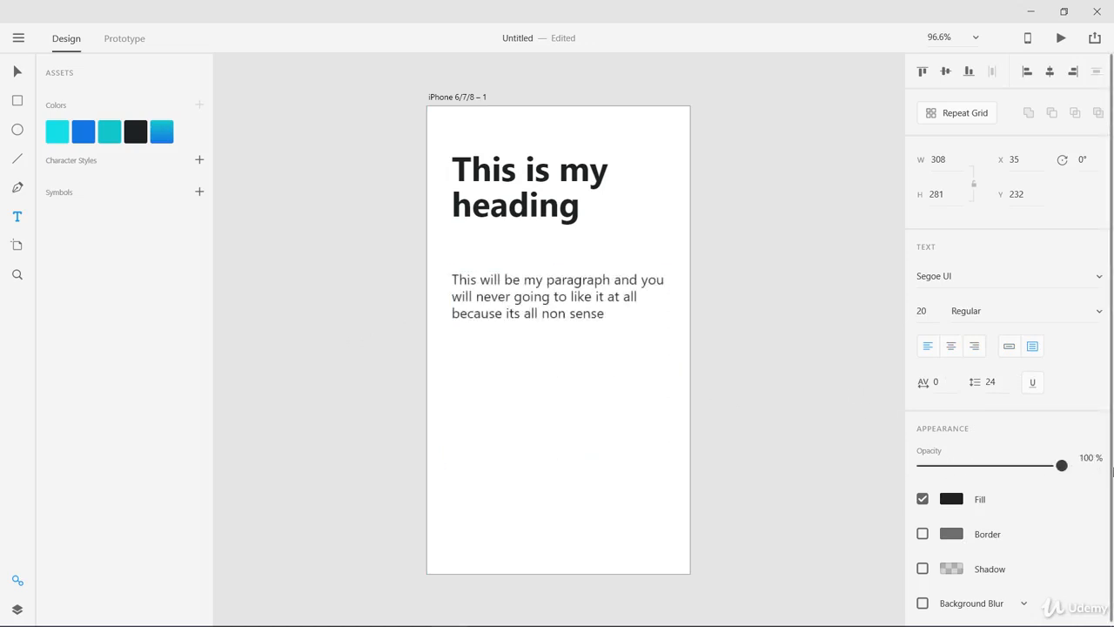
pyautogui.press('v')
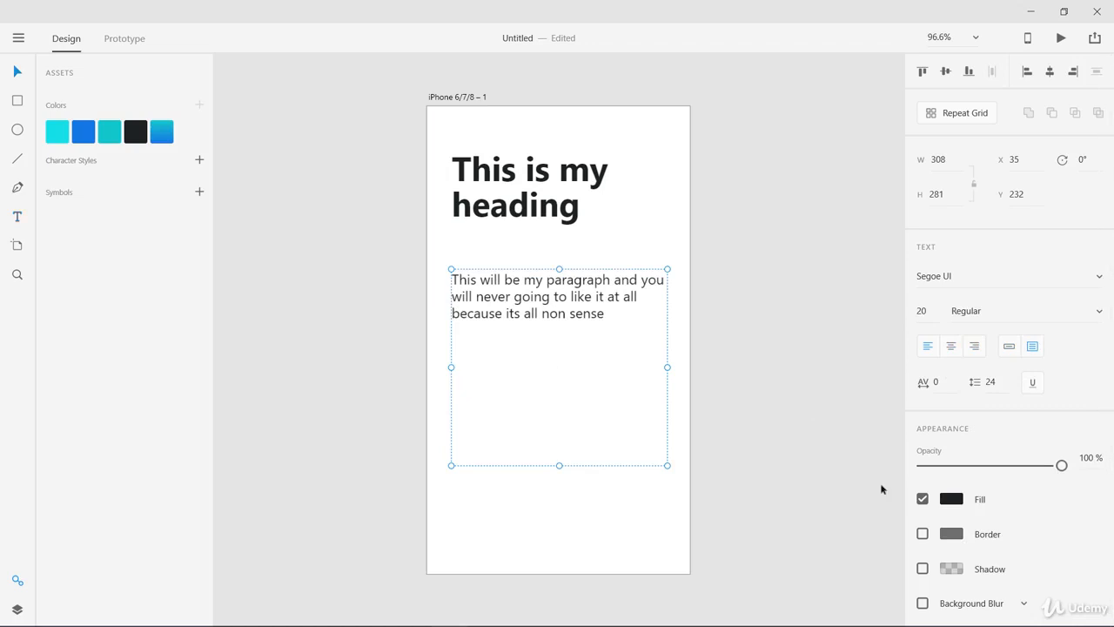
pyautogui.click(954, 502)
pyautogui.click(954, 503)
pyautogui.click(952, 501)
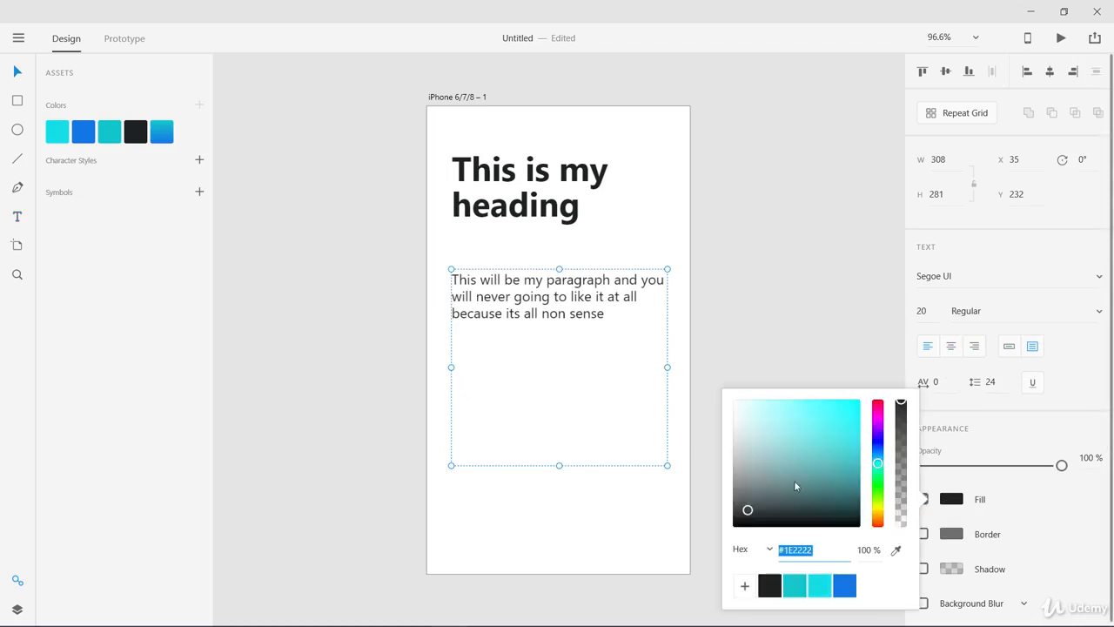
pyautogui.moveTo(756, 476); pyautogui.dragTo(736, 489)
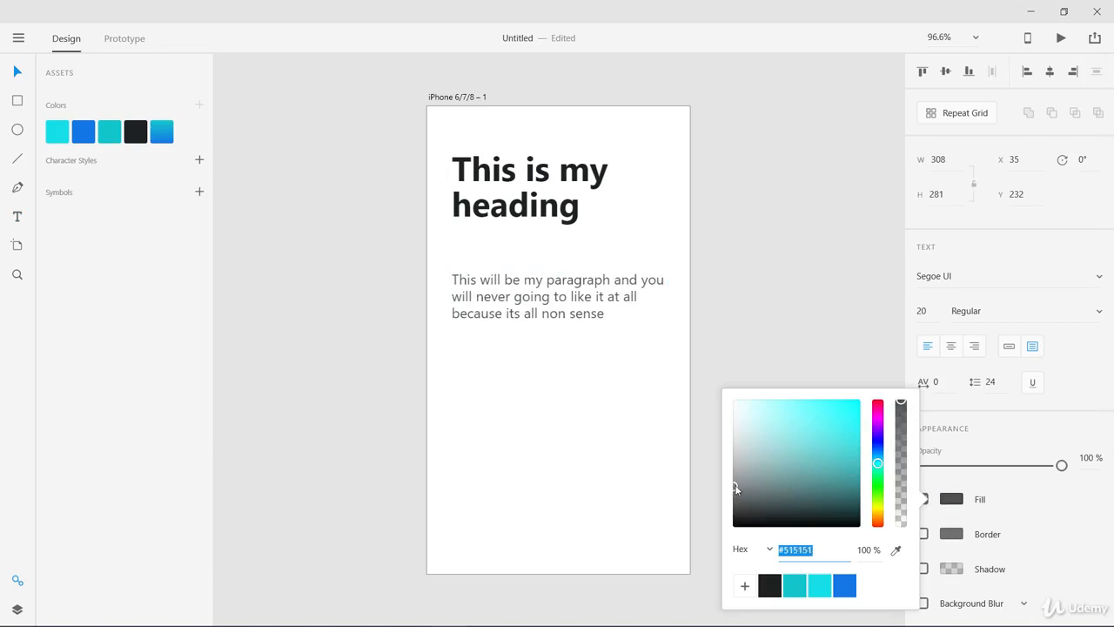
pyautogui.click(646, 416)
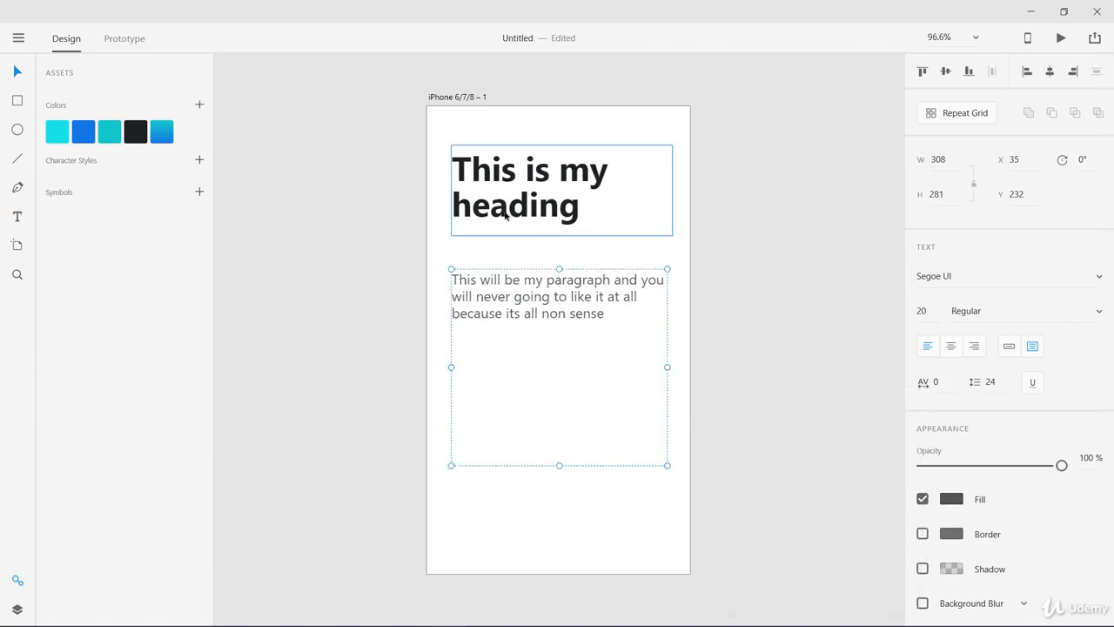
pyautogui.click(380, 249)
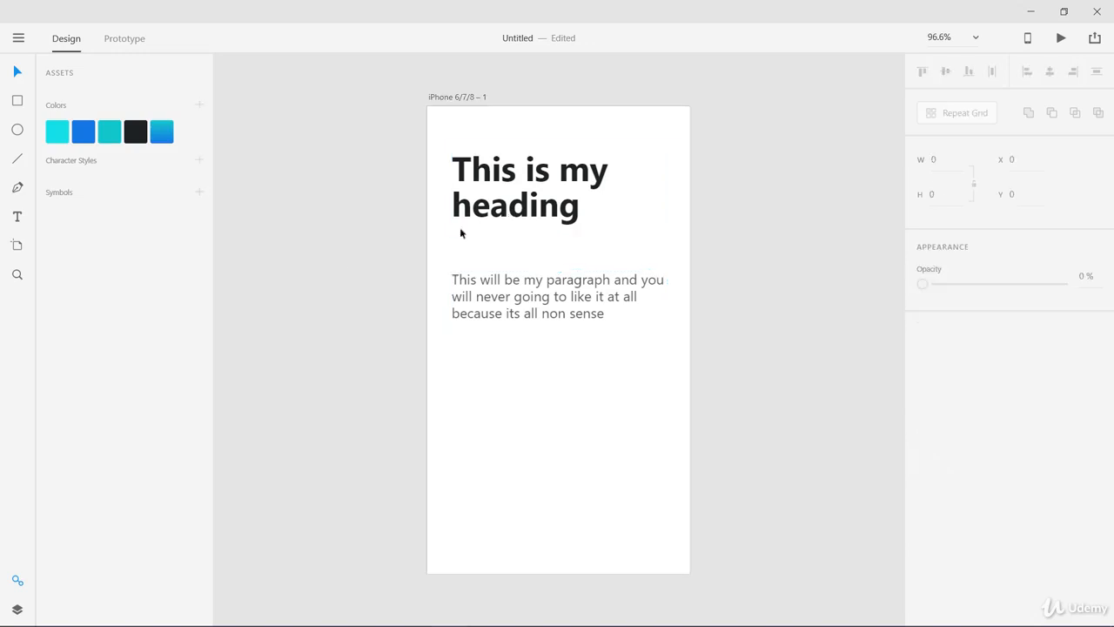
# Move the paragraph up to about Y 193 beneath the heading and shorten its text box to about 94 high
pyautogui.click(514, 302)
pyautogui.moveTo(513, 302); pyautogui.dragTo(515, 279)
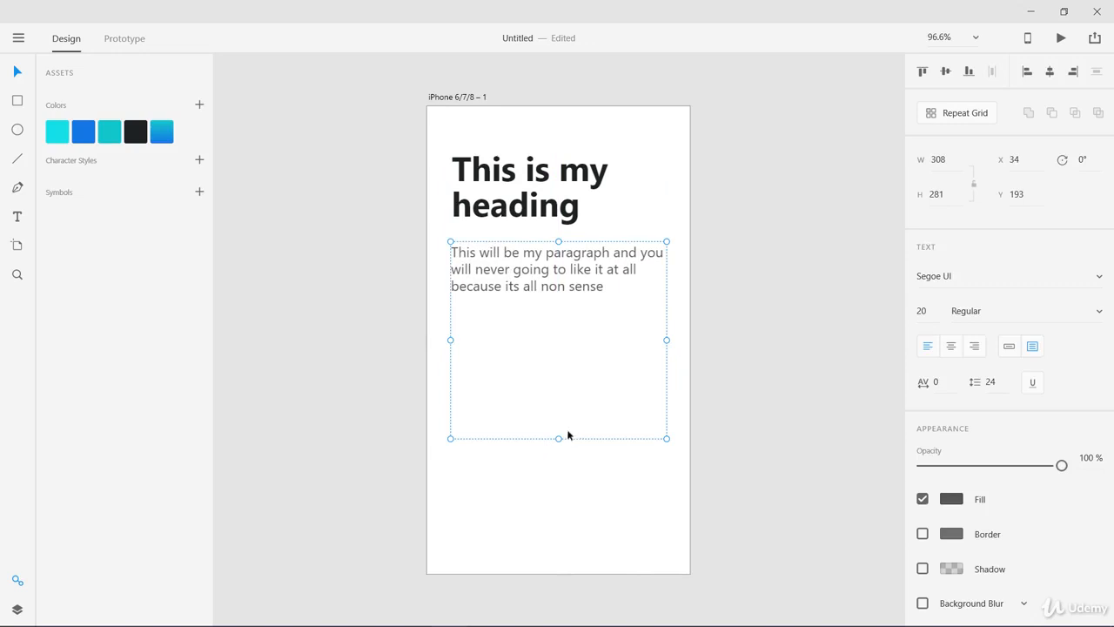
pyautogui.moveTo(559, 438); pyautogui.dragTo(559, 307)
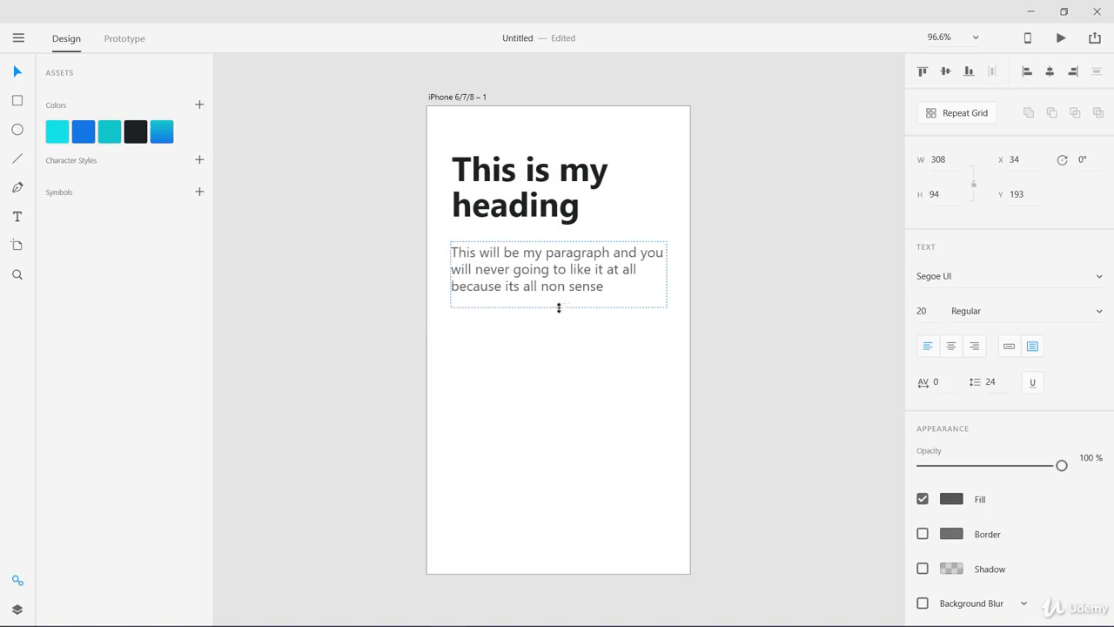
pyautogui.click(392, 306)
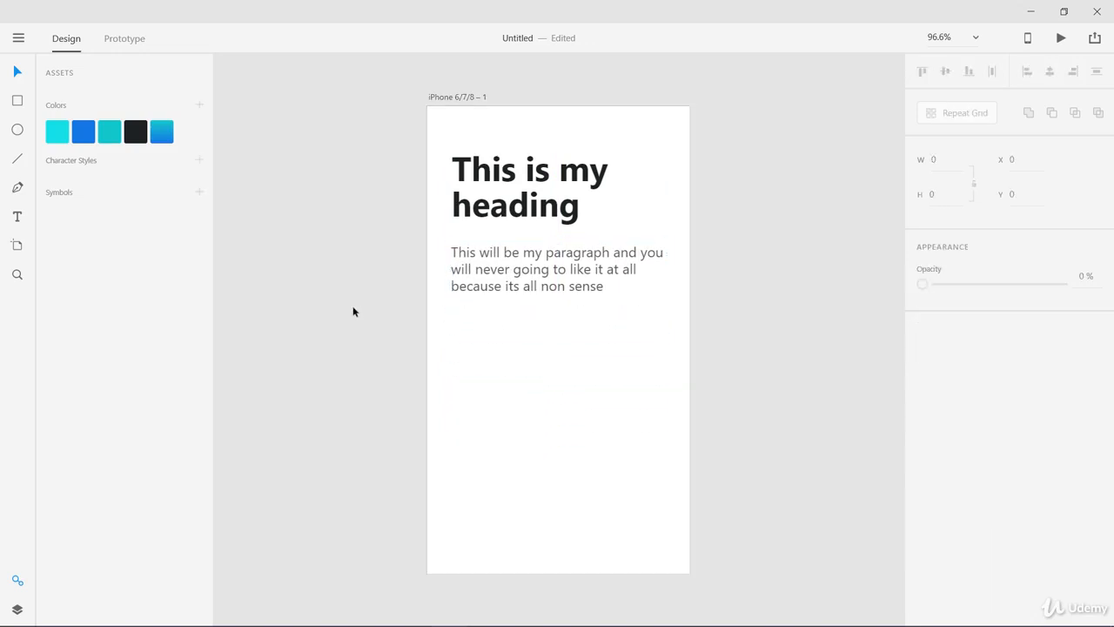
# Add a text line reading "Click here to move on" below the paragraph, aligned with its left edge
pyautogui.click(18, 217)
pyautogui.click(452, 327)
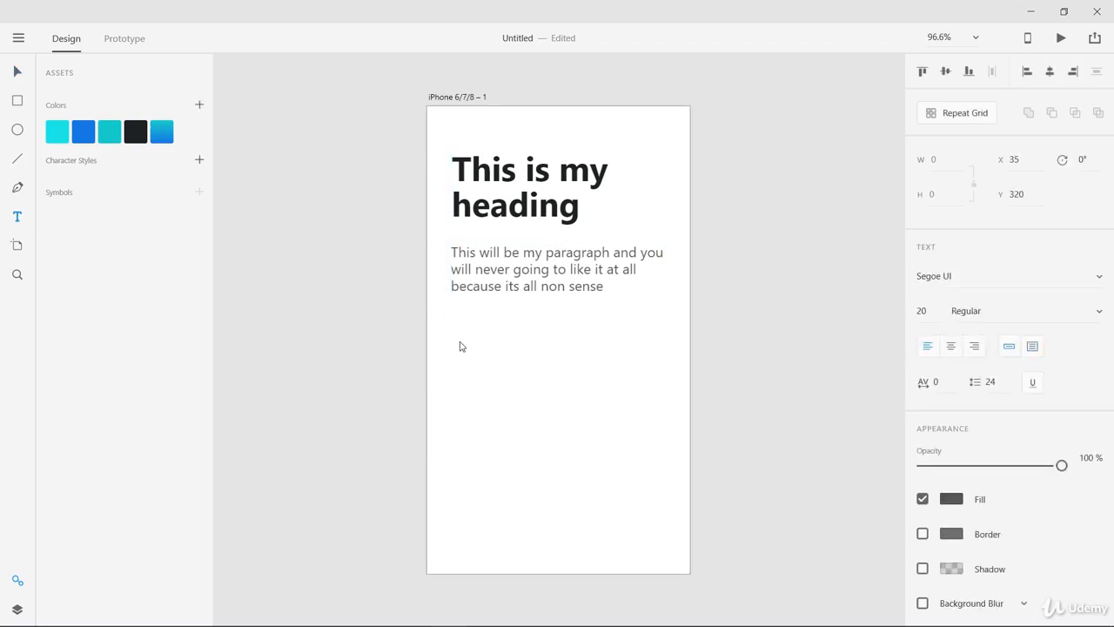
pyautogui.write('Click here to move one')
pyautogui.press('Escape')
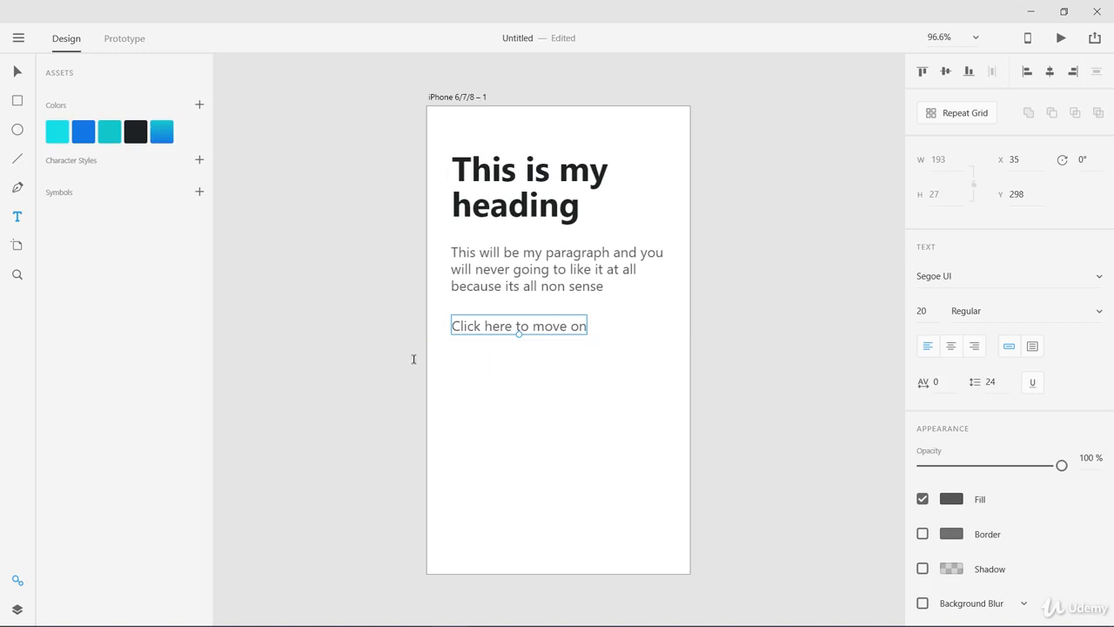
pyautogui.press('Escape')
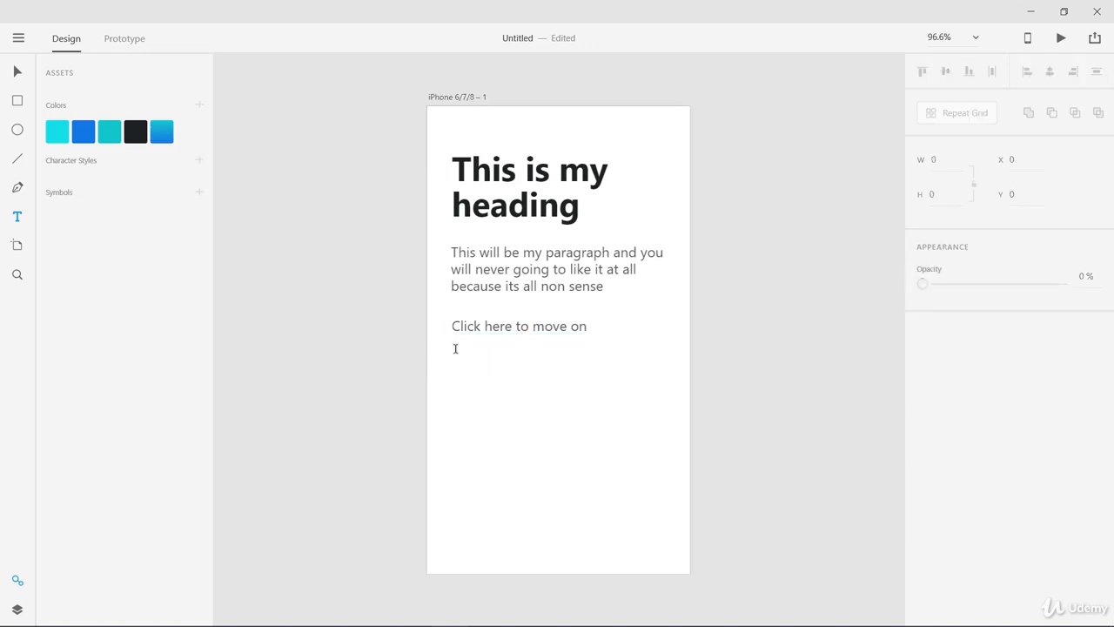
# Style the "Click here to move on" text as a link with the saved blue fill #1677E6 and an underline
pyautogui.click(519, 326)
pyautogui.click(952, 499)
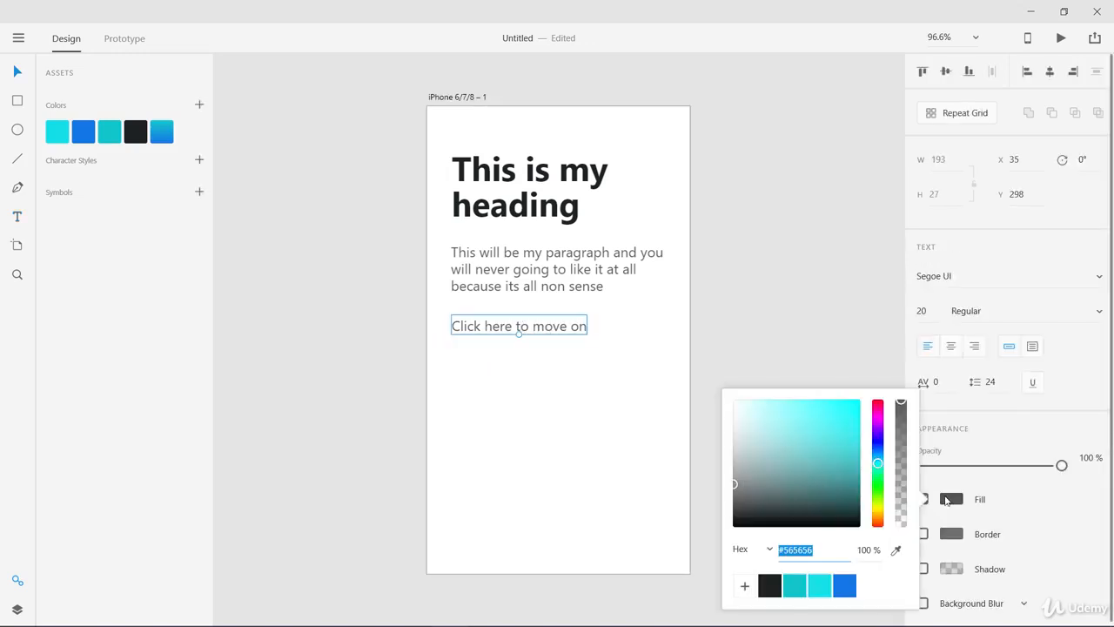
pyautogui.click(836, 585)
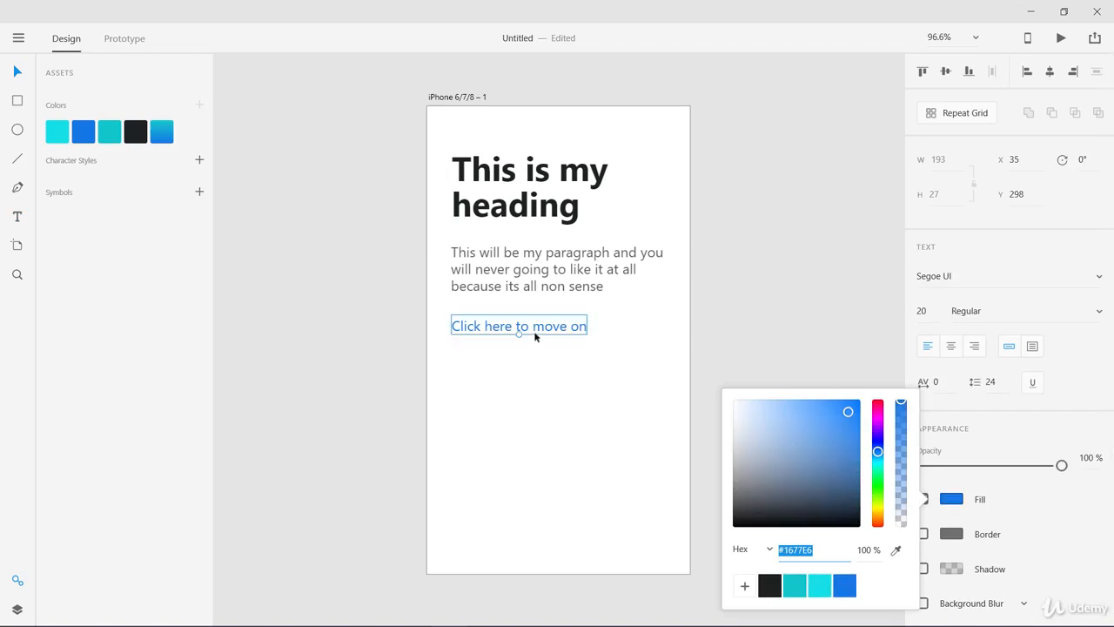
pyautogui.click(1032, 382)
pyautogui.click(581, 397)
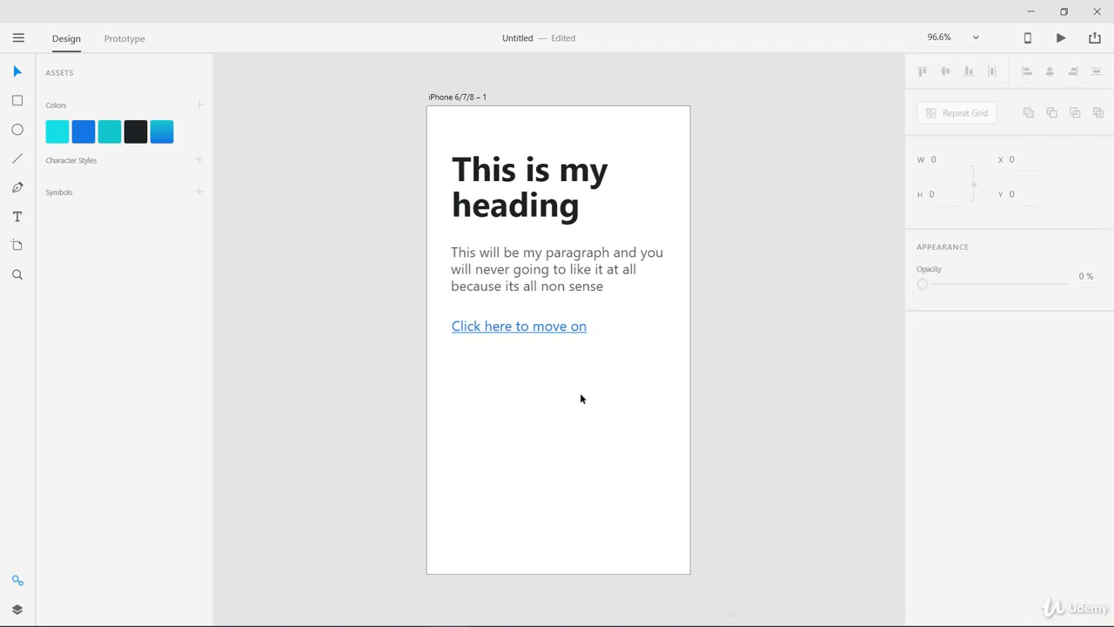
# Shift the link text slightly up to about Y 295, closer to the paragraph
pyautogui.click(537, 334)
pyautogui.moveTo(537, 334); pyautogui.dragTo(535, 324)
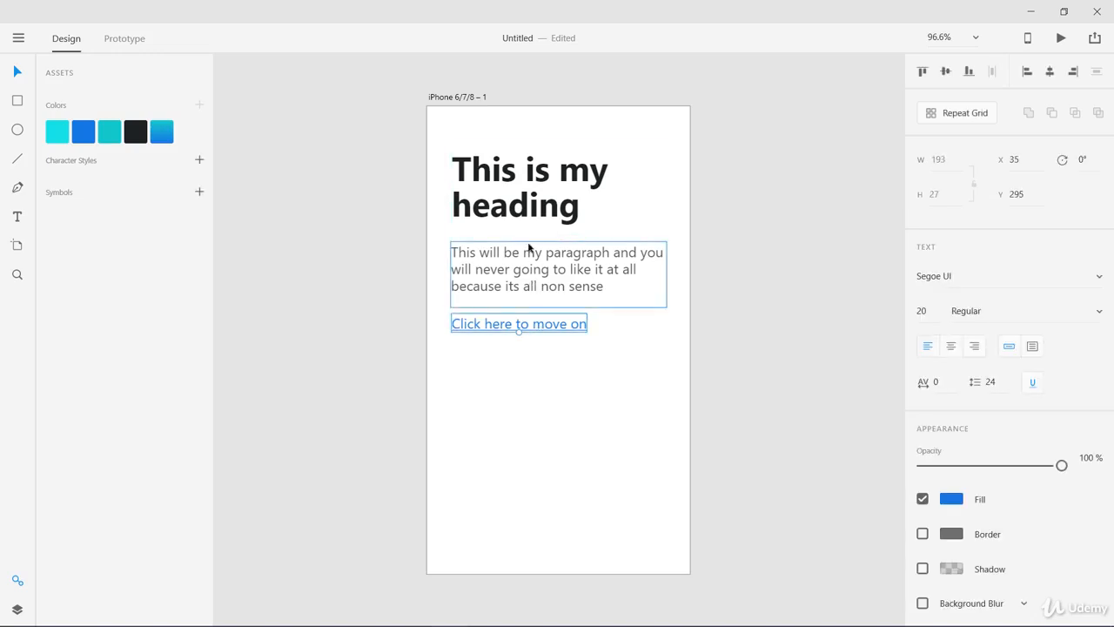
pyautogui.click(530, 200)
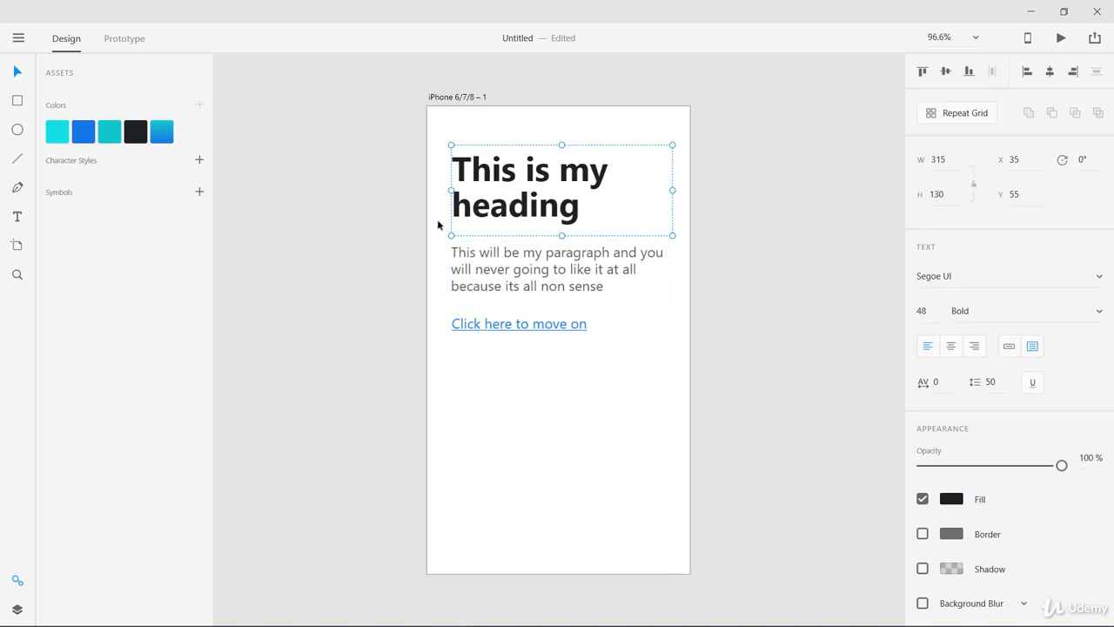
# Save the formatting of the heading, paragraph and link texts together as character styles in the assets
pyautogui.moveTo(441, 194); pyautogui.dragTo(545, 323)
pyautogui.rightClick(544, 287)
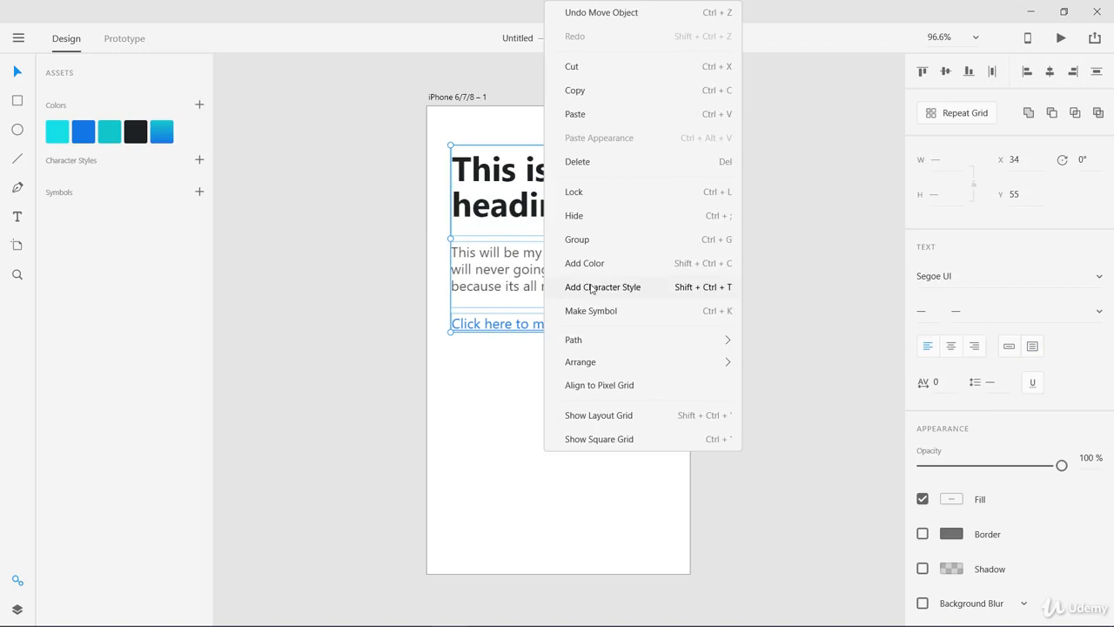
pyautogui.click(591, 288)
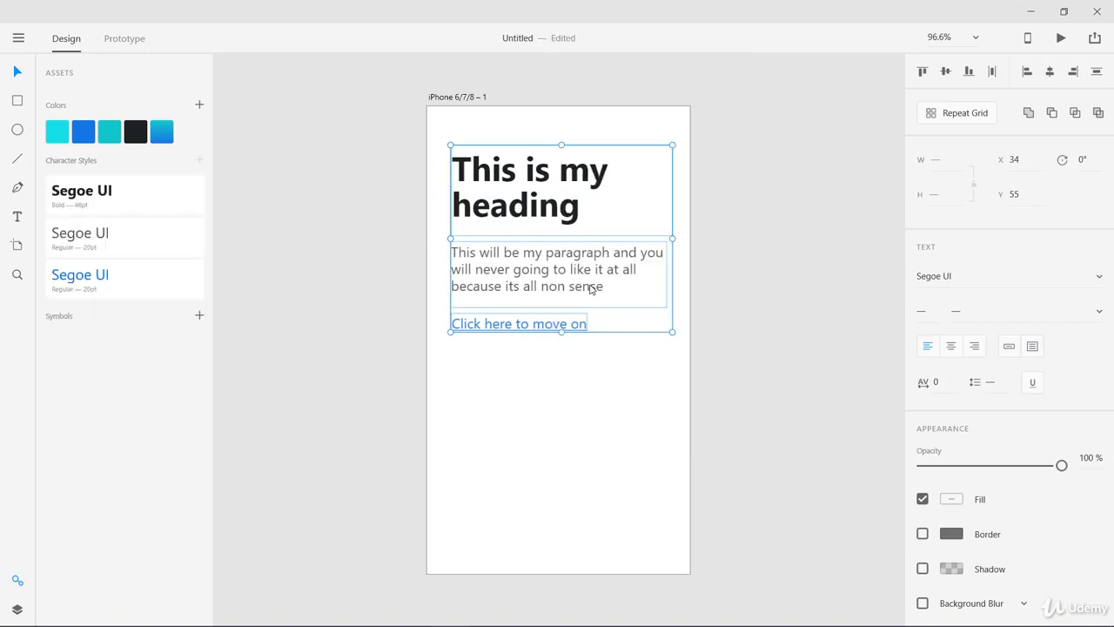
pyautogui.click(458, 399)
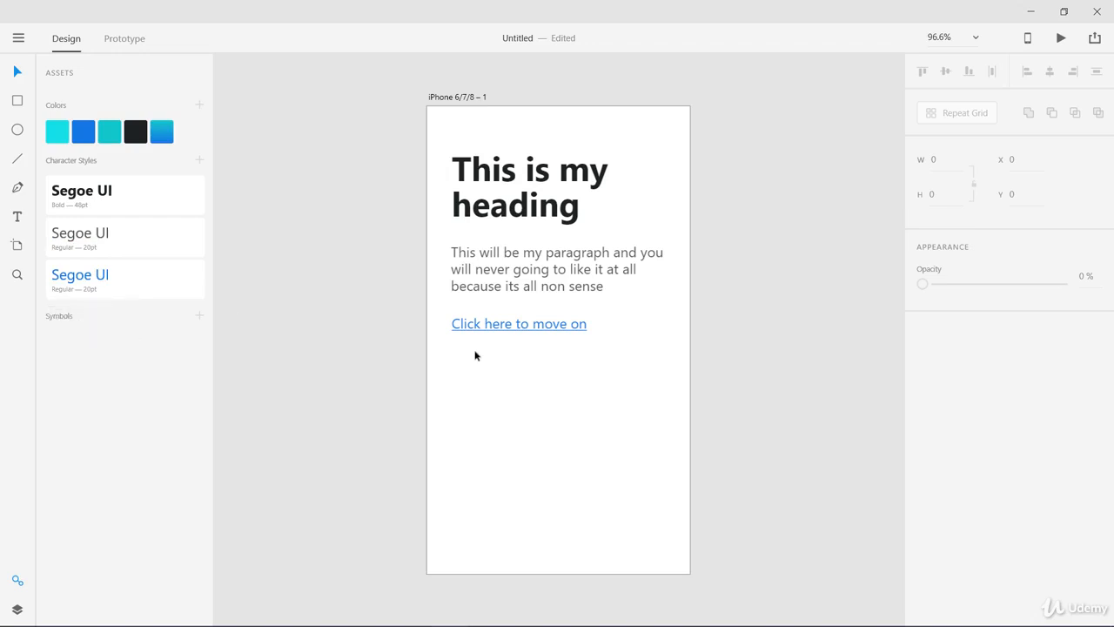
# Duplicate the iPhone artboard with all its text, placing the copy beside the original at about X 402, Y 0
pyautogui.hscroll(3, 585, 373)
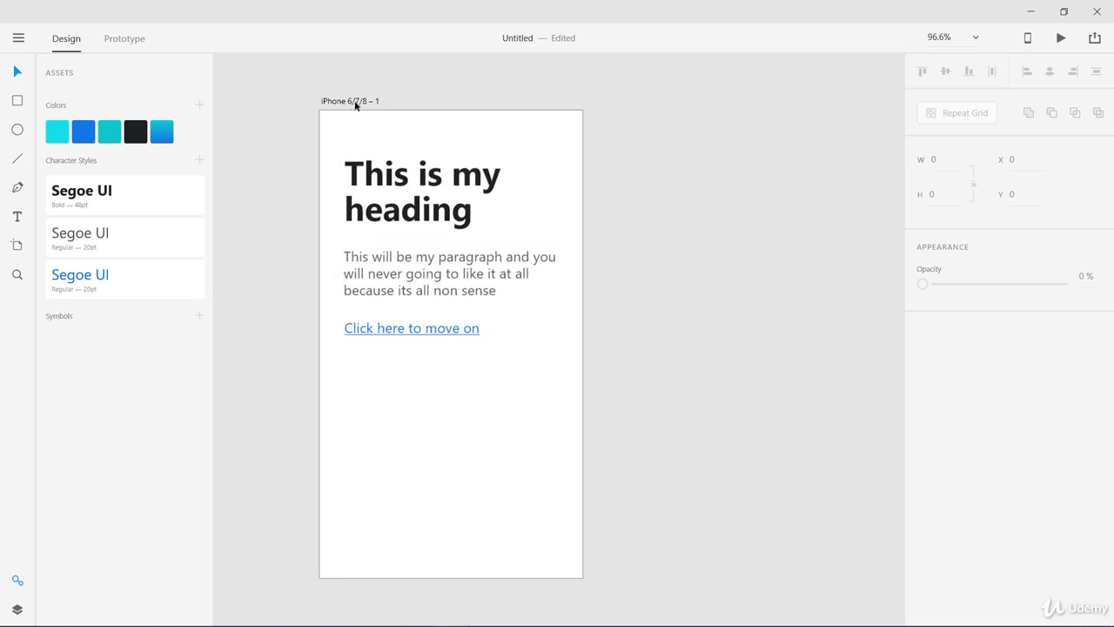
pyautogui.moveTo(352, 102); pyautogui.dragTo(633, 101)
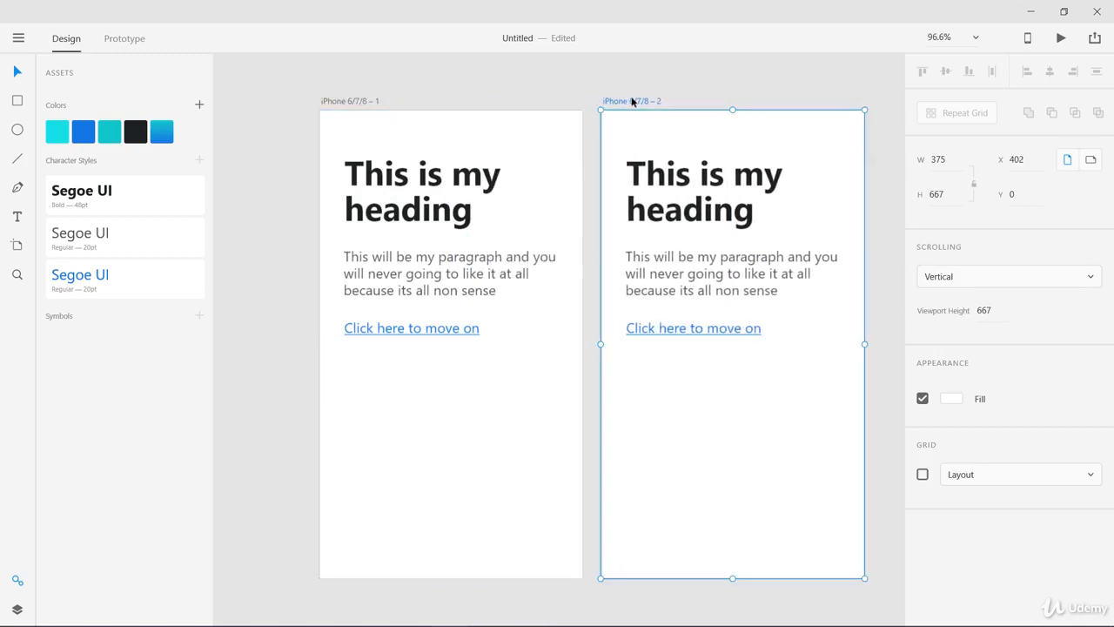
pyautogui.hscroll(2, 517, 199)
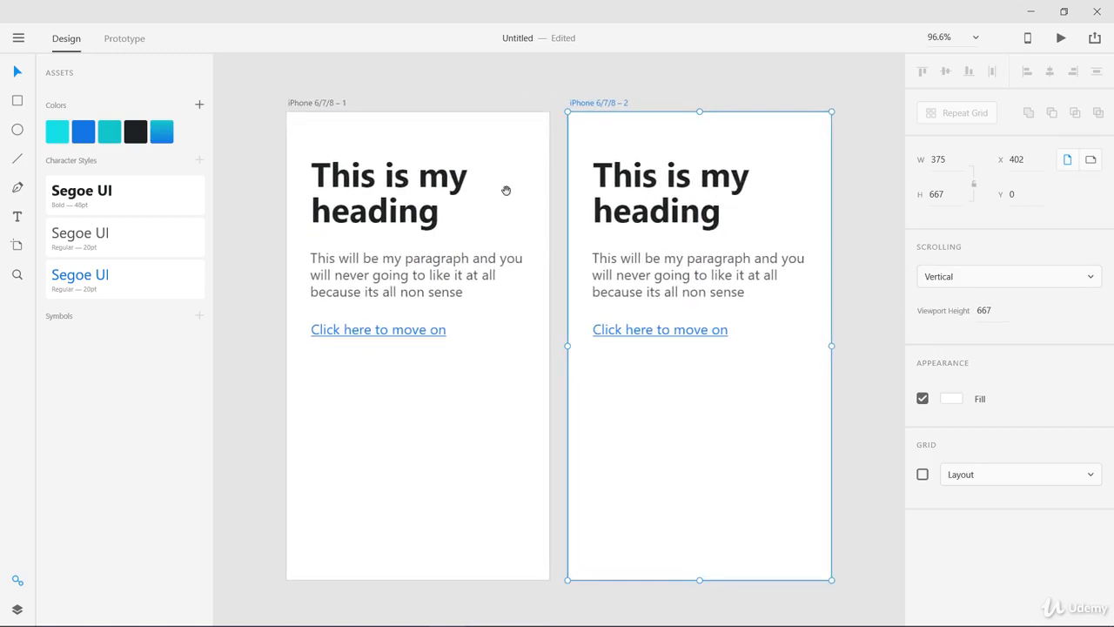
# Replace the heading text on the second iPhone artboard with "Change it to something else"
pyautogui.click(639, 224)
pyautogui.doubleClick(638, 224)
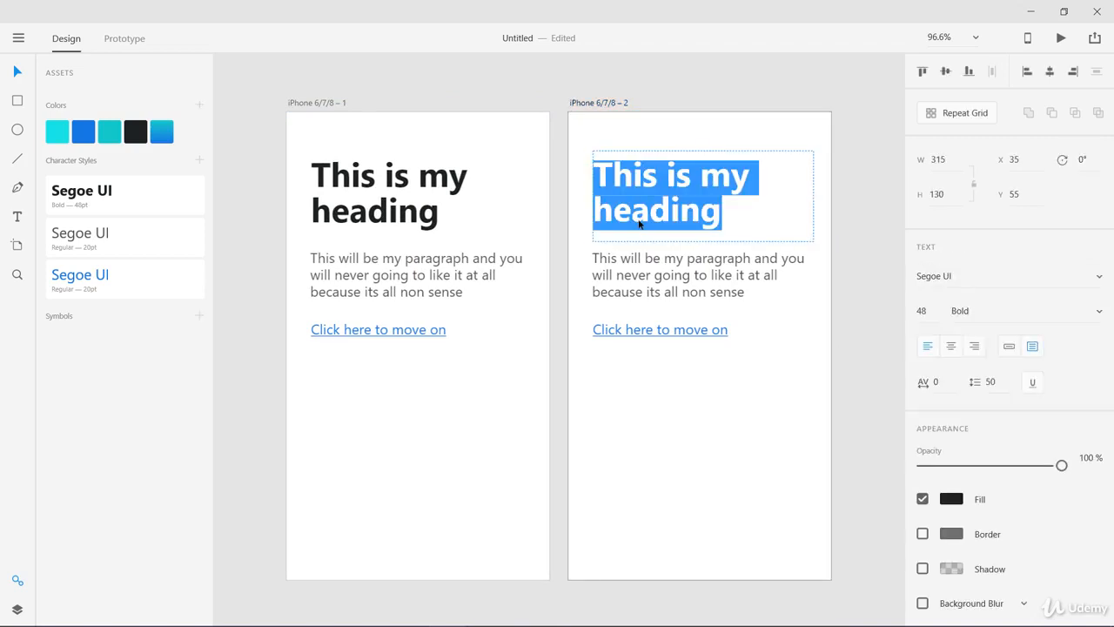
pyautogui.write('Change it')
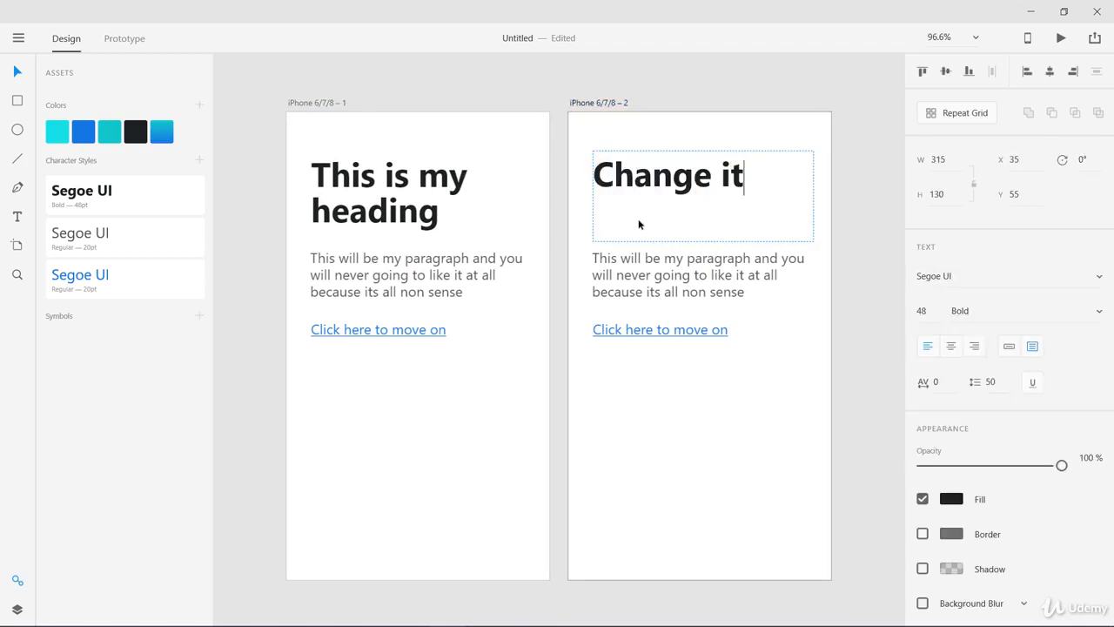
pyautogui.write(' to something')
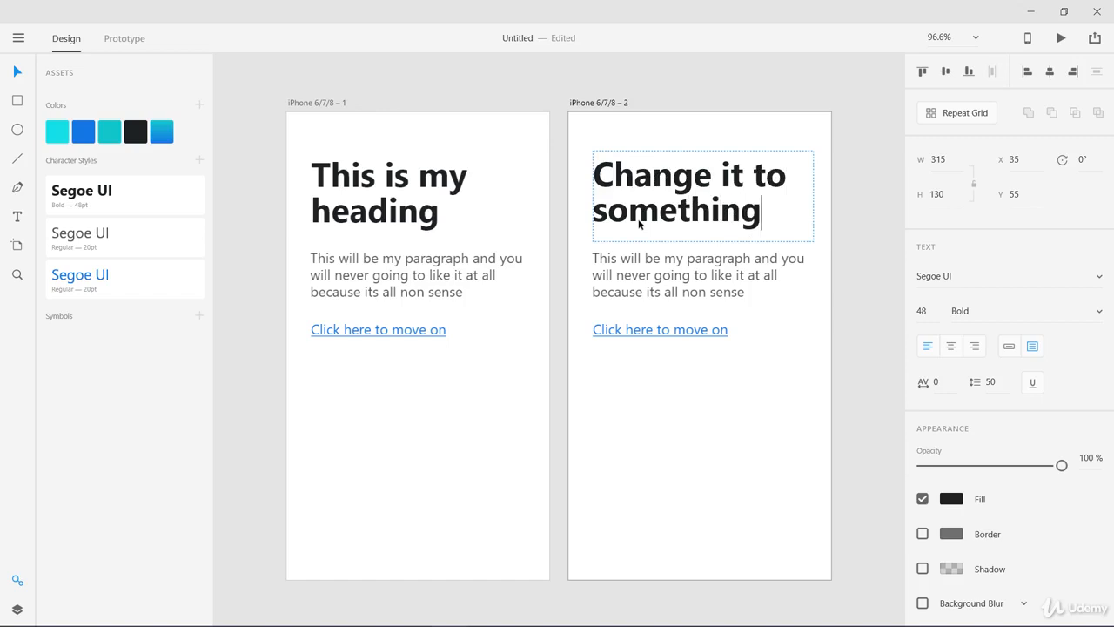
pyautogui.write(' else')
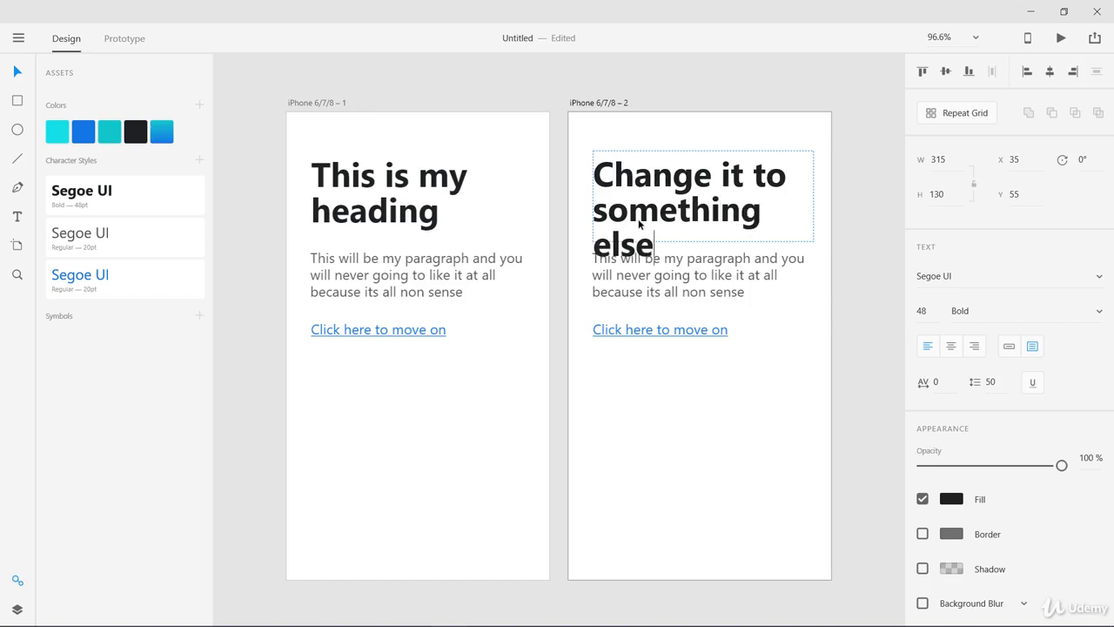
pyautogui.press('Escape')
pyautogui.press('Escape')
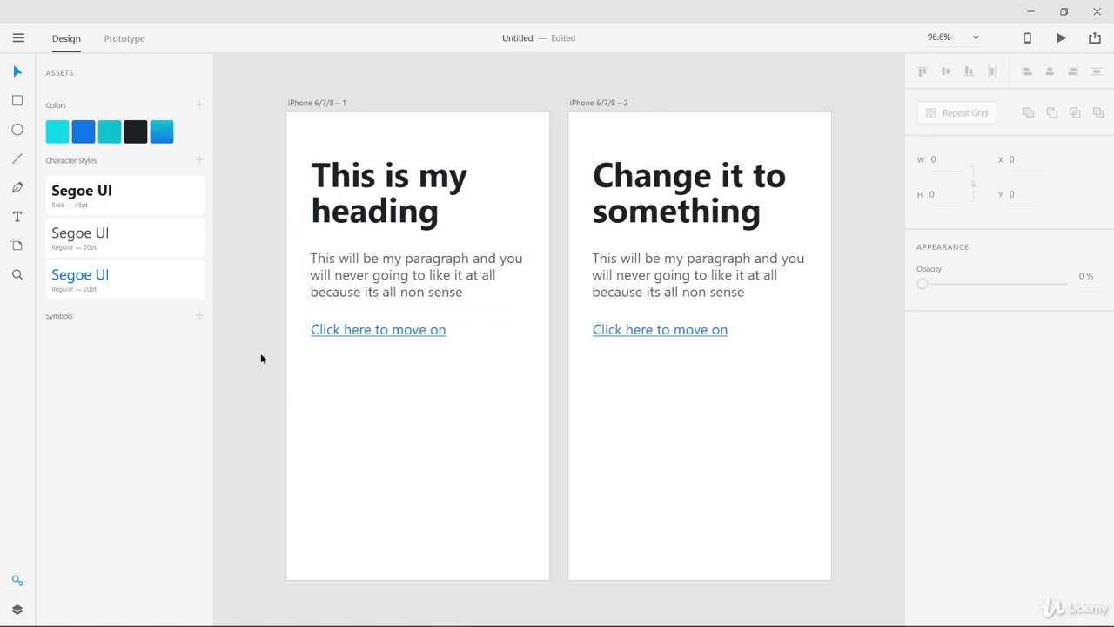
# Edit the bold 48pt heading character style to use the Serif12 Beta font and the teal color #2AB0B0
pyautogui.click(99, 199)
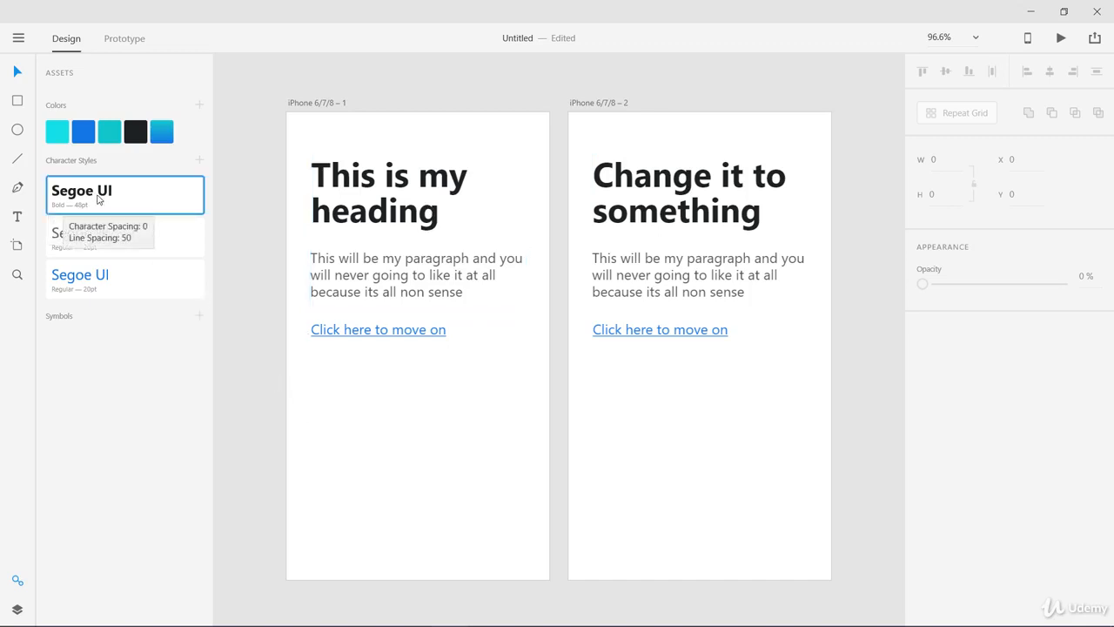
pyautogui.rightClick(98, 199)
pyautogui.click(113, 208)
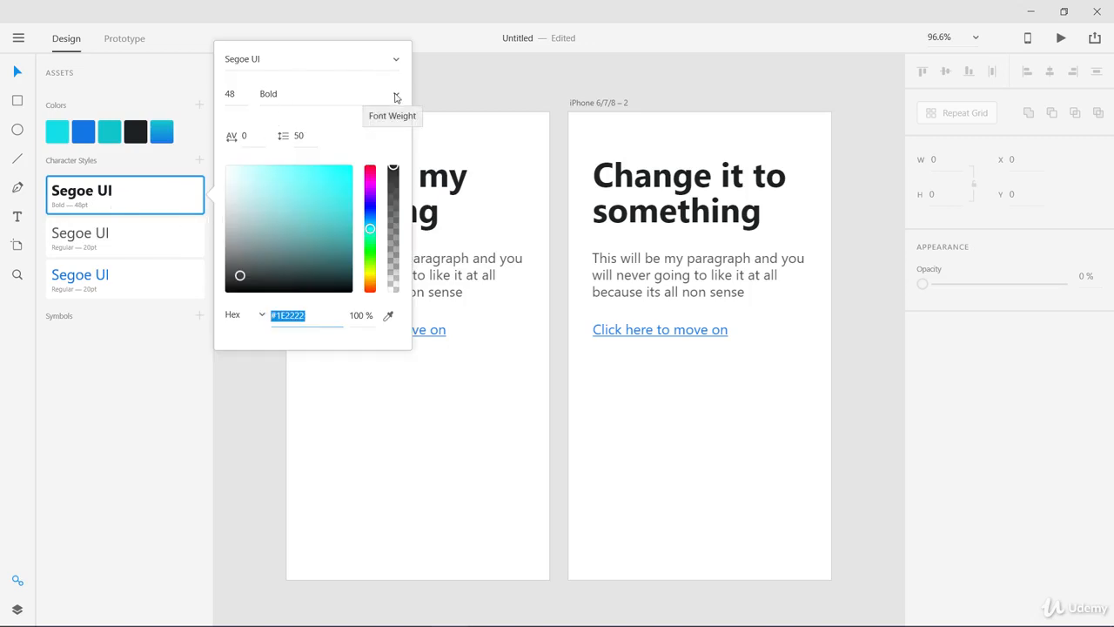
pyautogui.click(396, 60)
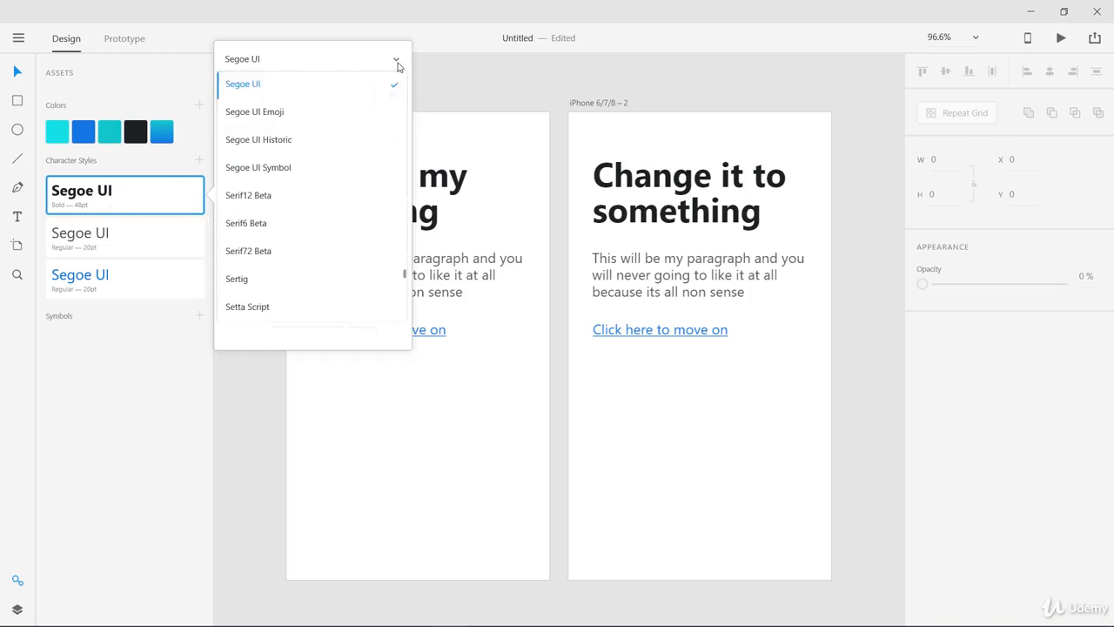
pyautogui.click(304, 199)
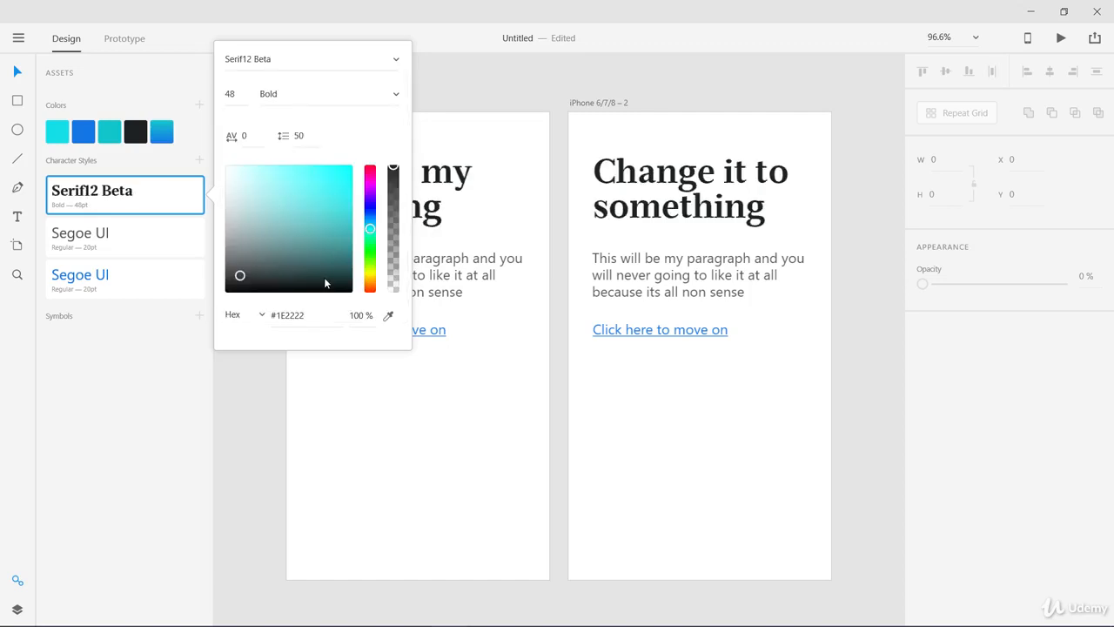
pyautogui.moveTo(315, 234)
pyautogui.mouseDown()
pyautogui.moveTo(318, 258)
pyautogui.moveTo(314, 190)
pyautogui.moveTo(321, 208)
pyautogui.mouseUp()
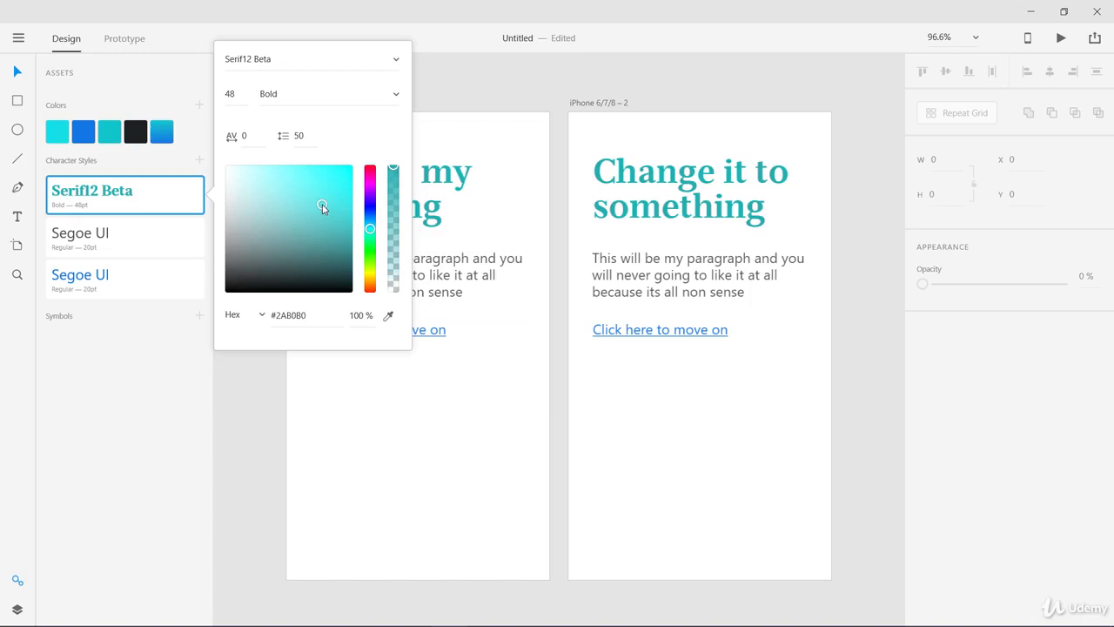
pyautogui.click(483, 392)
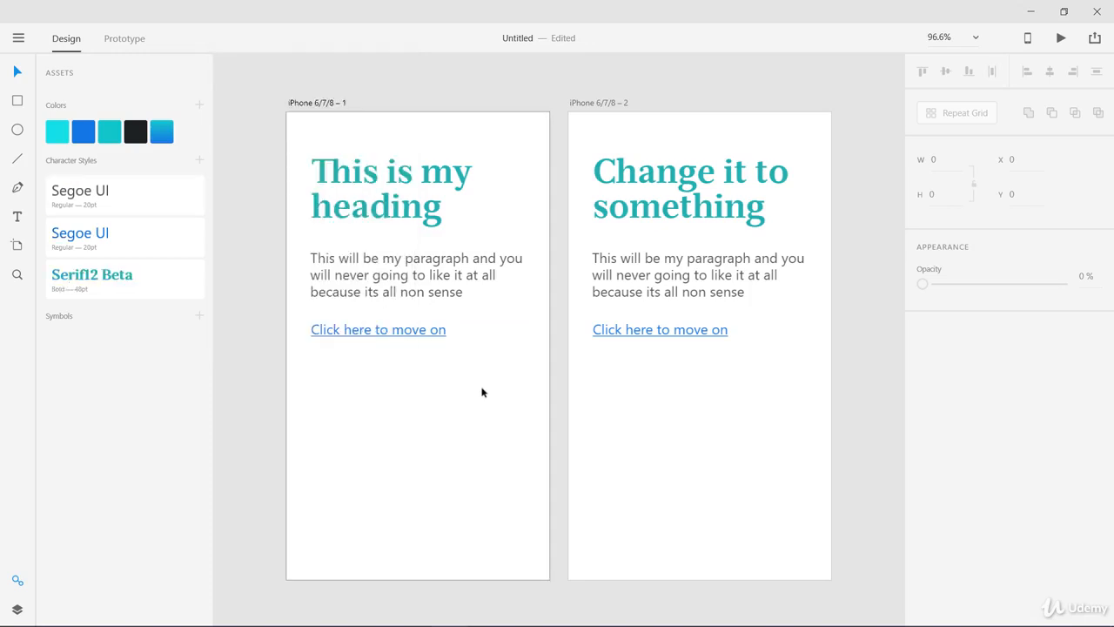
# Lighten the gray paragraph character style's color to #9A9A9A
pyautogui.click(370, 211)
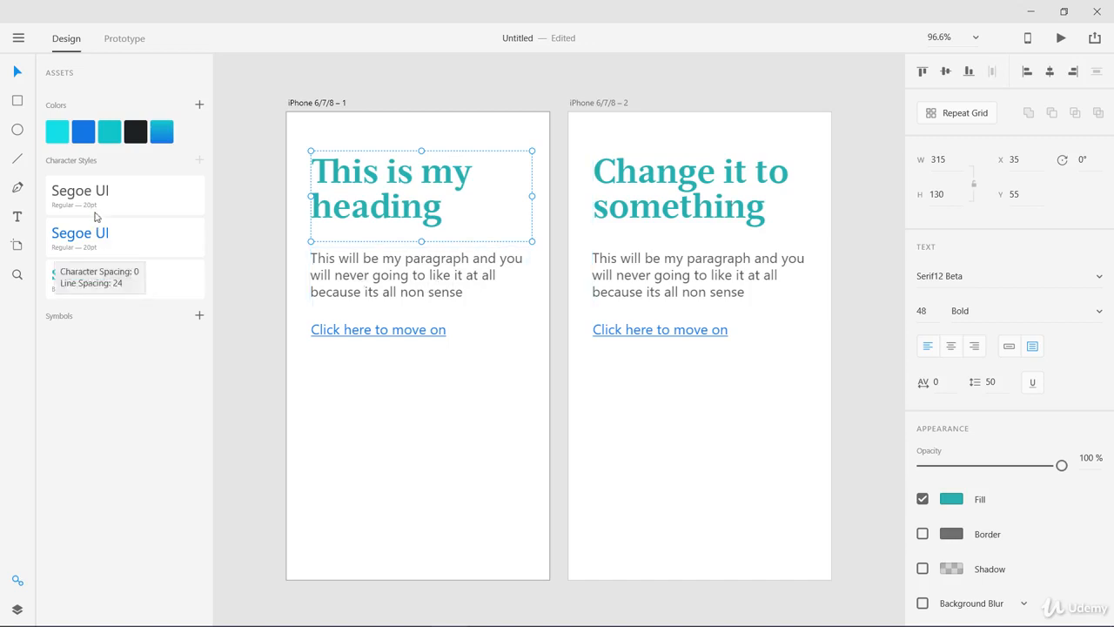
pyautogui.click(359, 287)
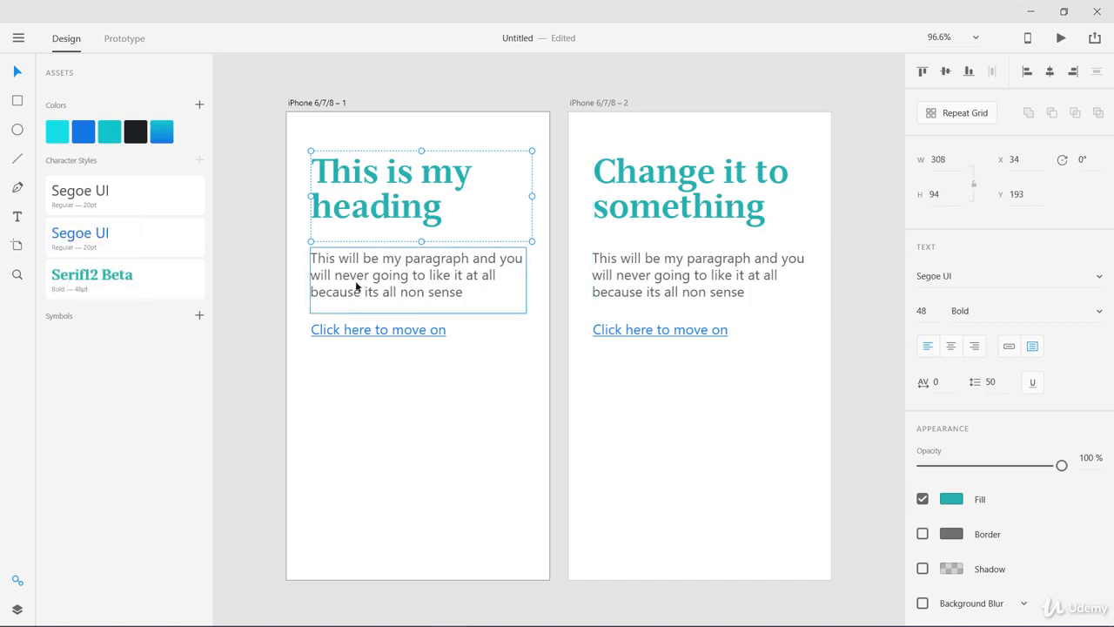
pyautogui.click(102, 199)
pyautogui.rightClick(113, 198)
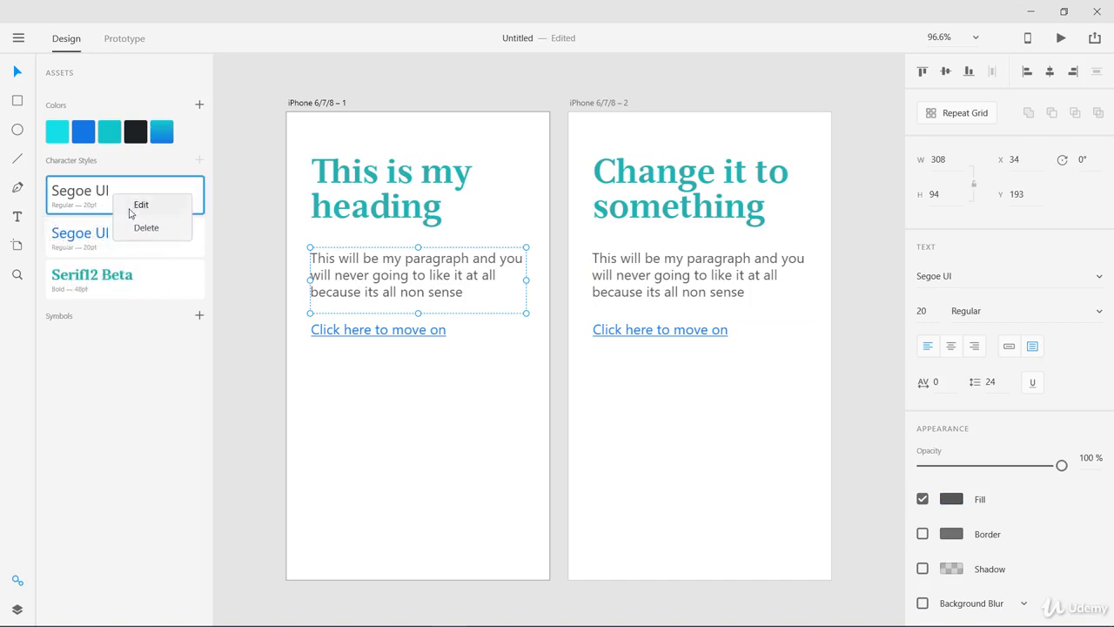
pyautogui.click(137, 208)
pyautogui.moveTo(258, 224); pyautogui.dragTo(226, 218)
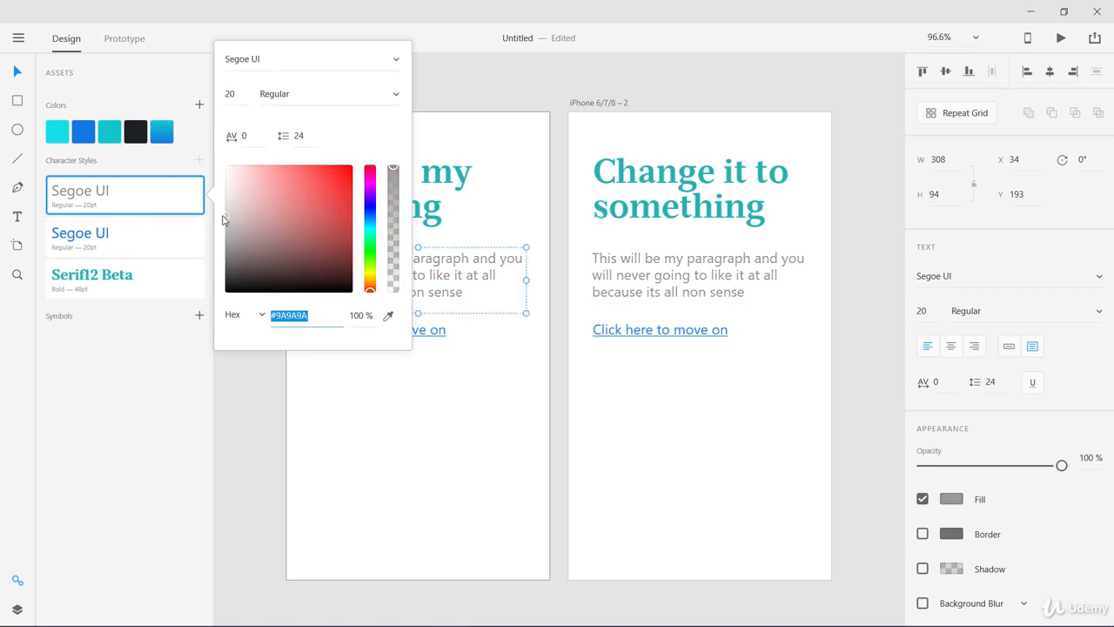
pyautogui.click(397, 420)
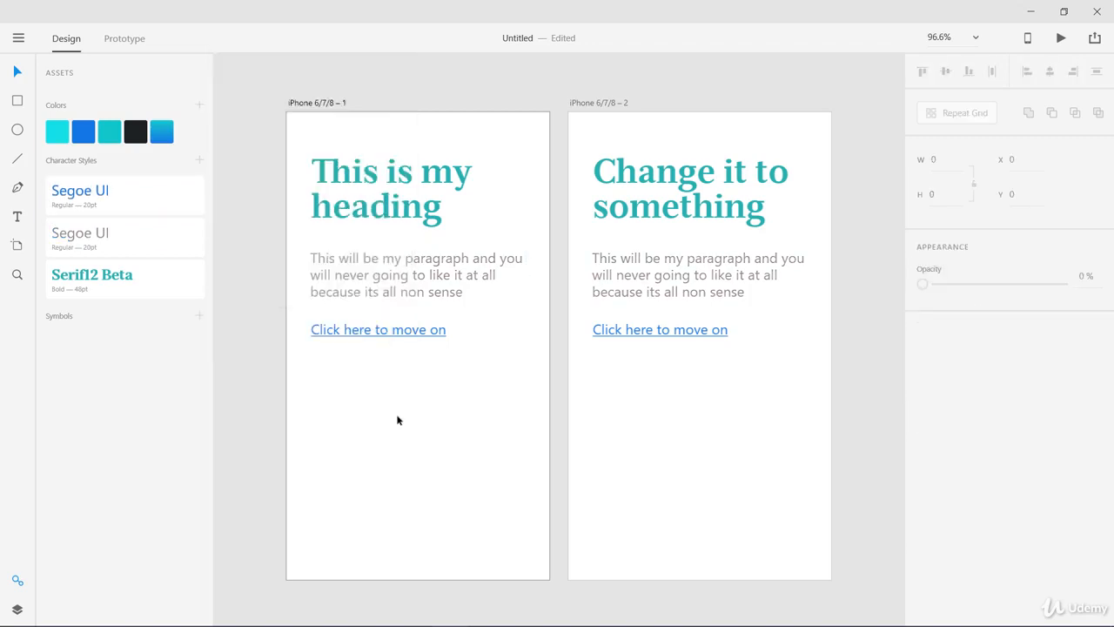
# Edit the gray paragraph character style to the Italic font weight with a line spacing of 28
pyautogui.click(361, 281)
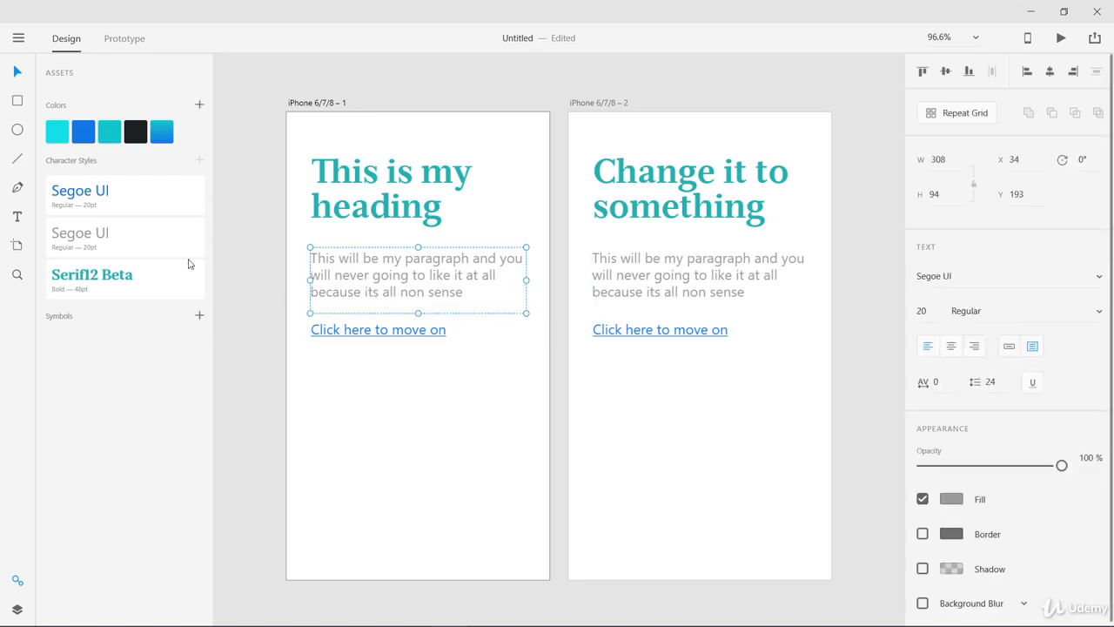
pyautogui.rightClick(111, 235)
pyautogui.click(126, 242)
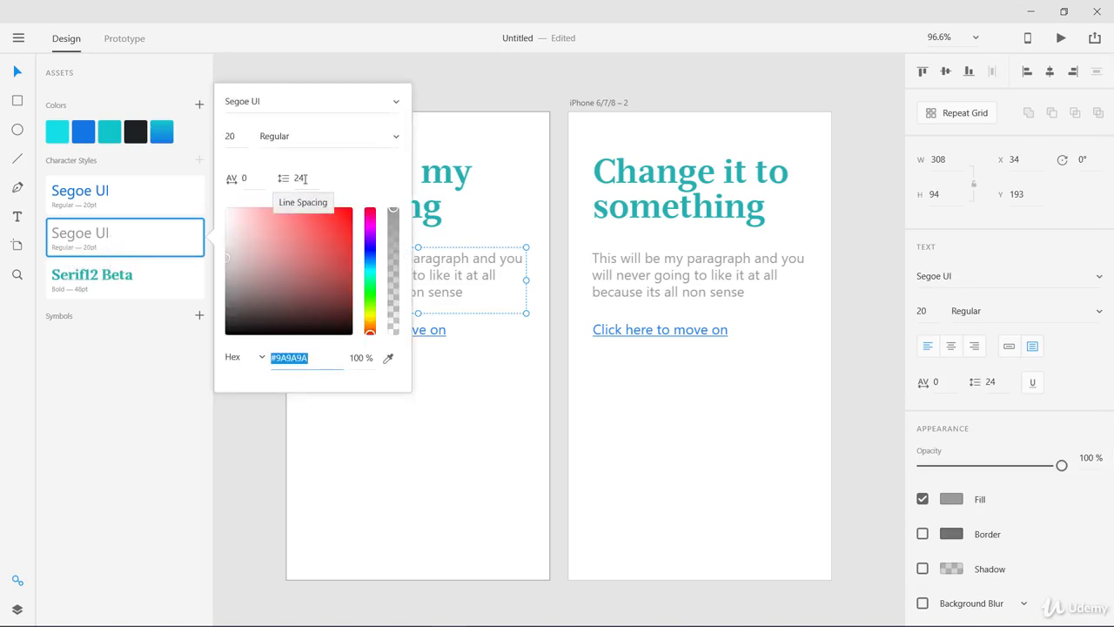
pyautogui.click(396, 140)
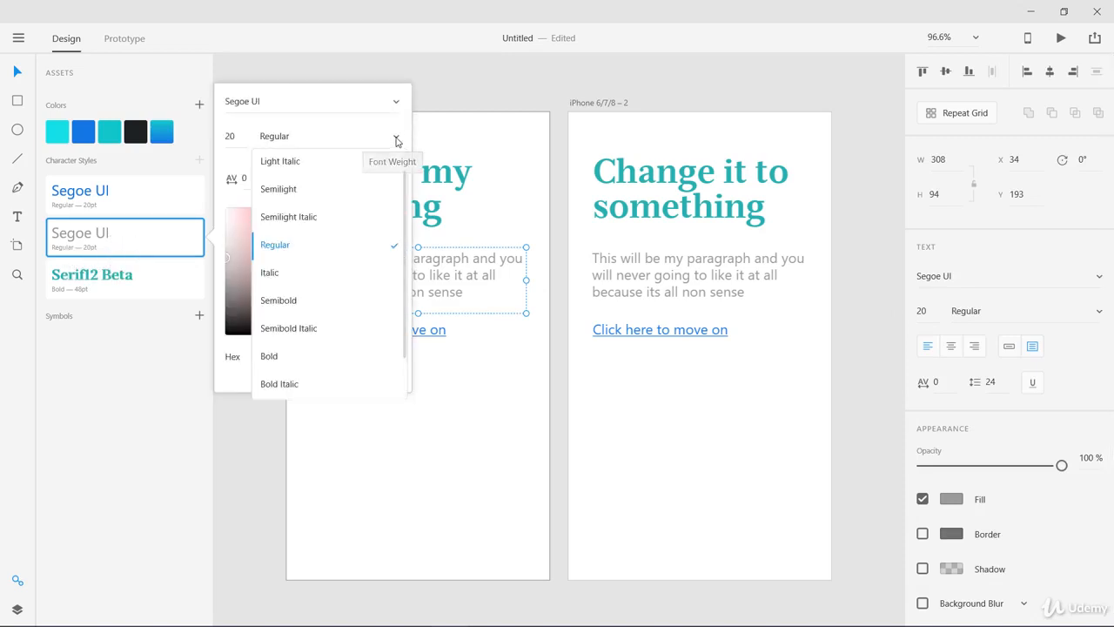
pyautogui.click(309, 273)
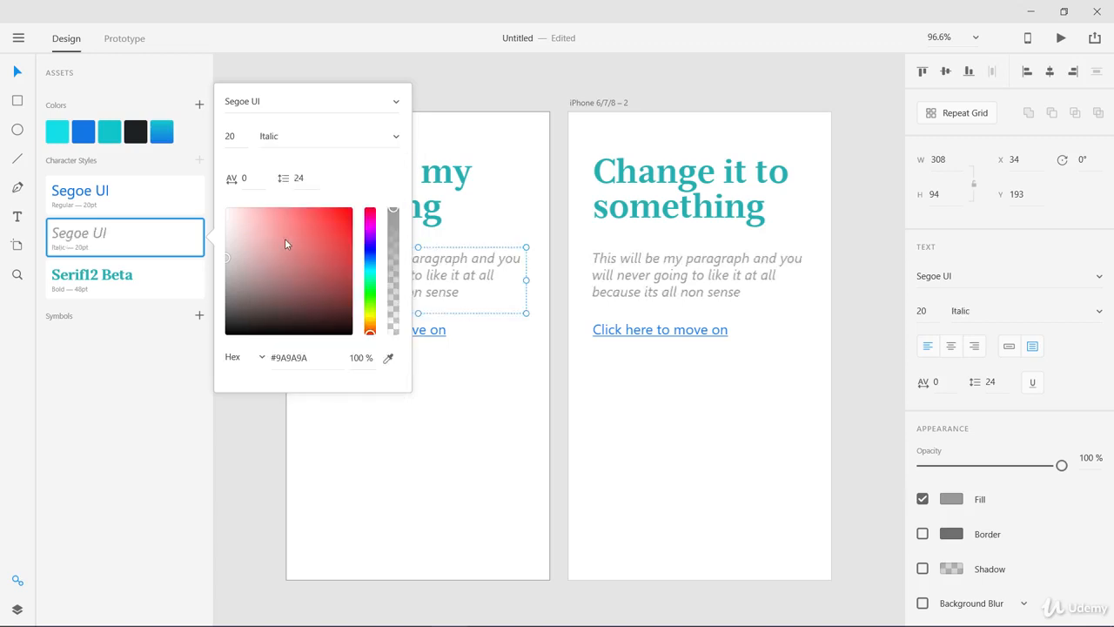
pyautogui.click(298, 179)
pyautogui.write('28')
pyautogui.click(236, 136)
pyautogui.click(242, 137)
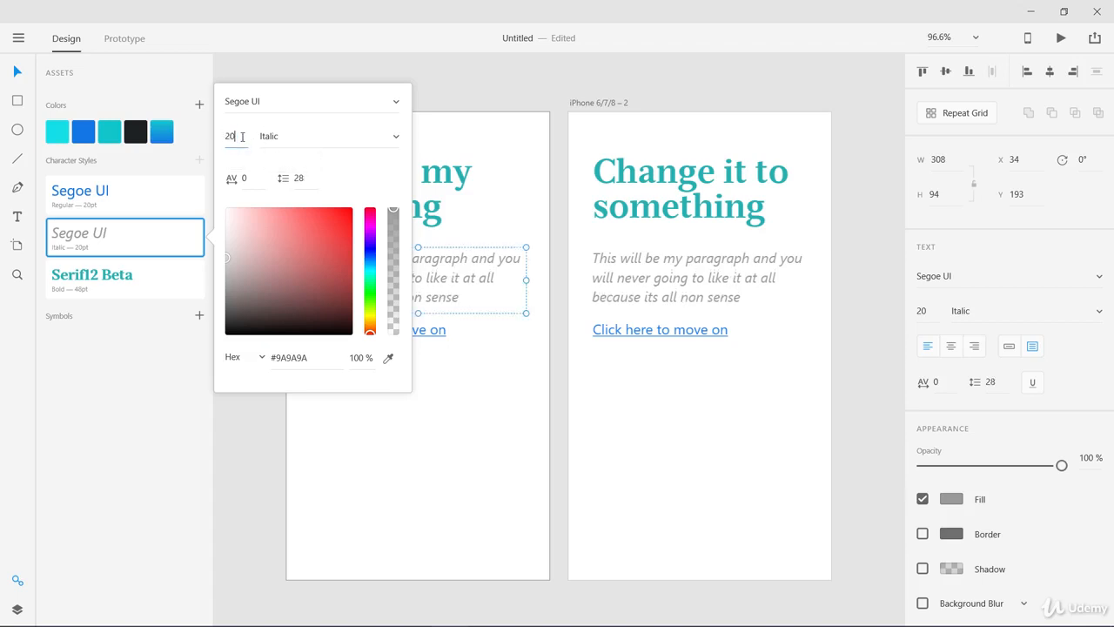
pyautogui.click(473, 398)
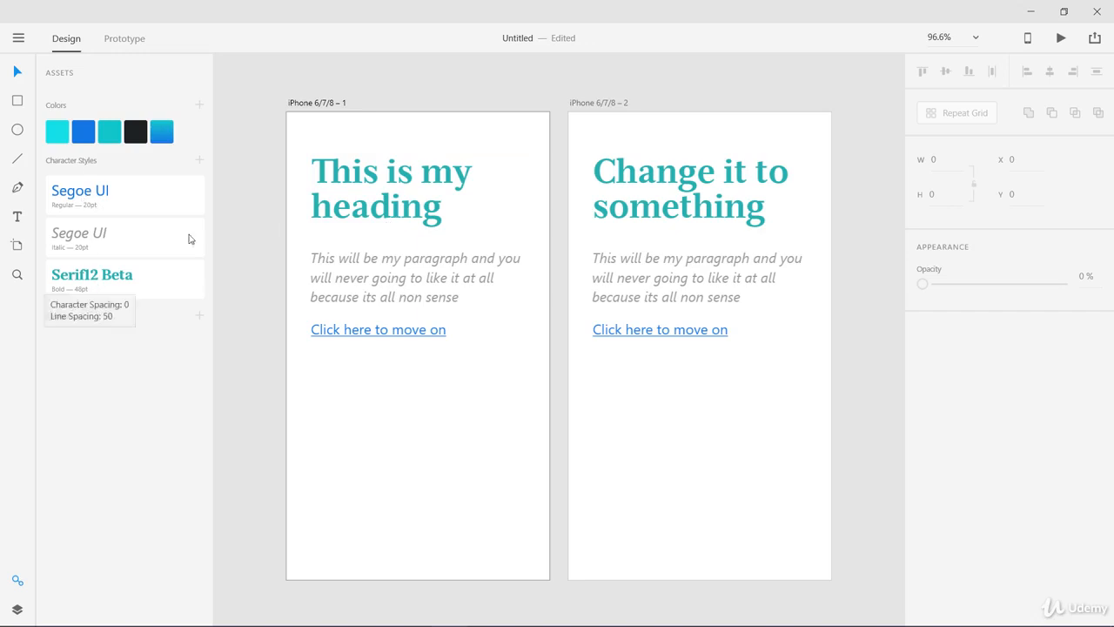
pyautogui.rightClick(156, 287)
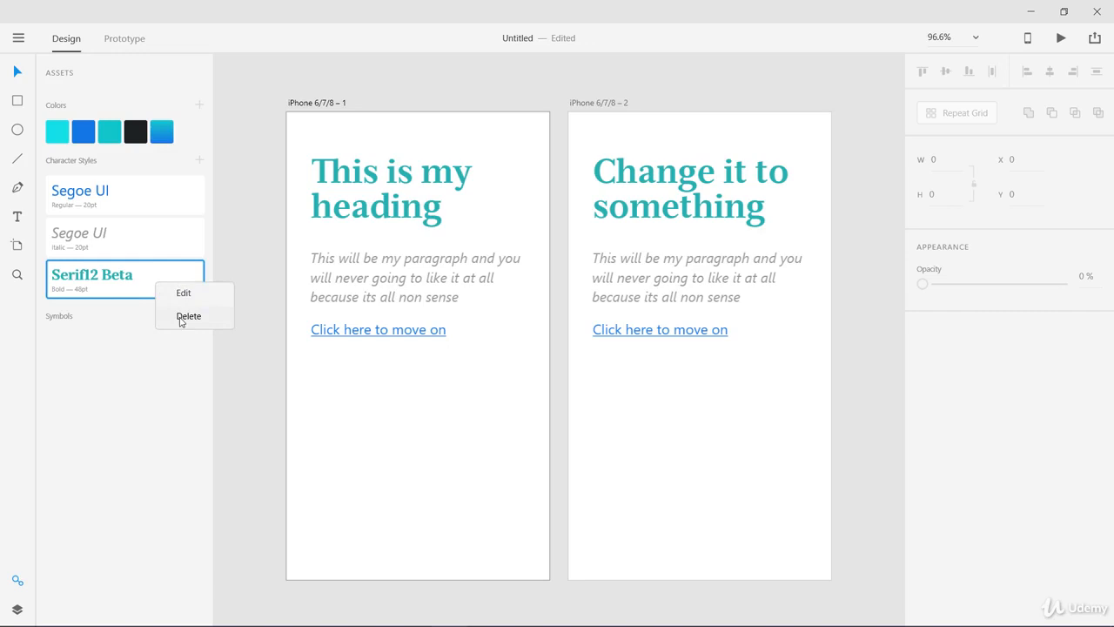
pyautogui.click(365, 396)
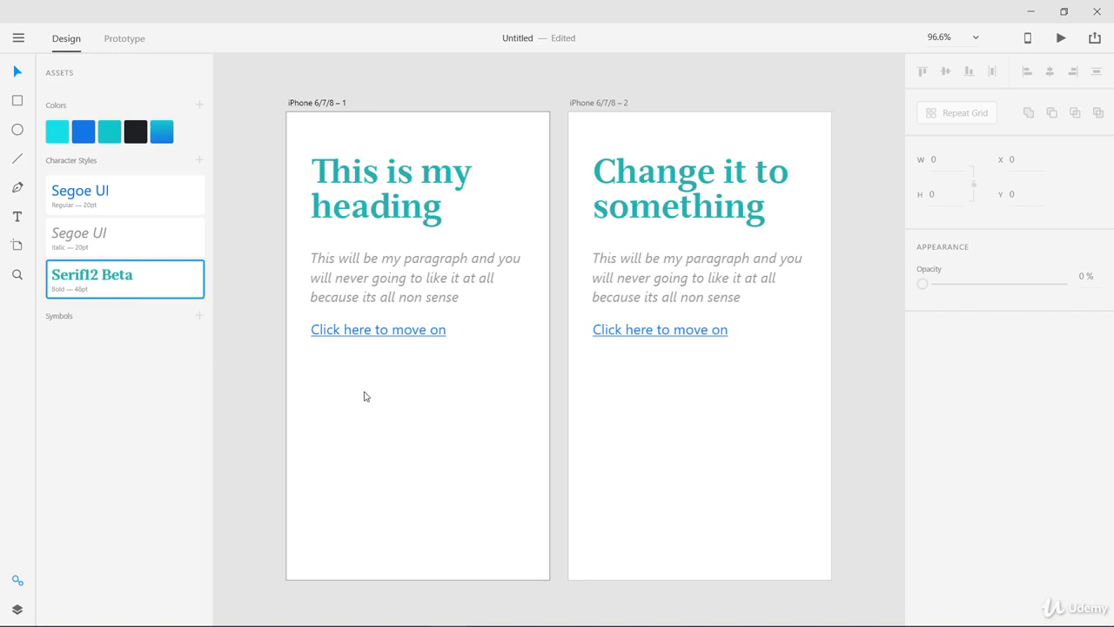